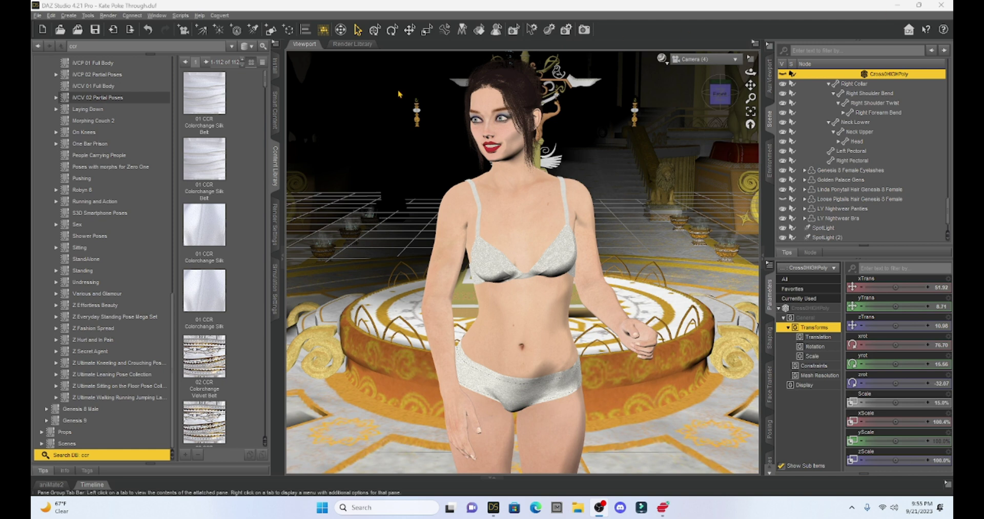
Step: Scroll the Content Library to the CCR Belted Robe thumbnails and select the female figure
{"action": "scroll", "coordinate": [203, 318], "scroll_direction": "down", "scroll_amount": 3}
{"action": "scroll", "coordinate": [204, 317], "scroll_direction": "down", "scroll_amount": 10}
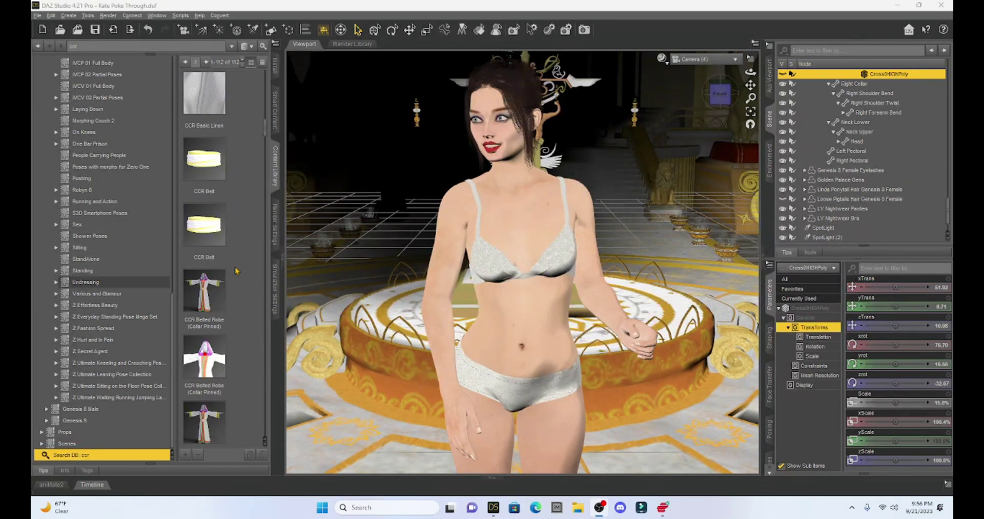
{"action": "left_click", "coordinate": [530, 220]}
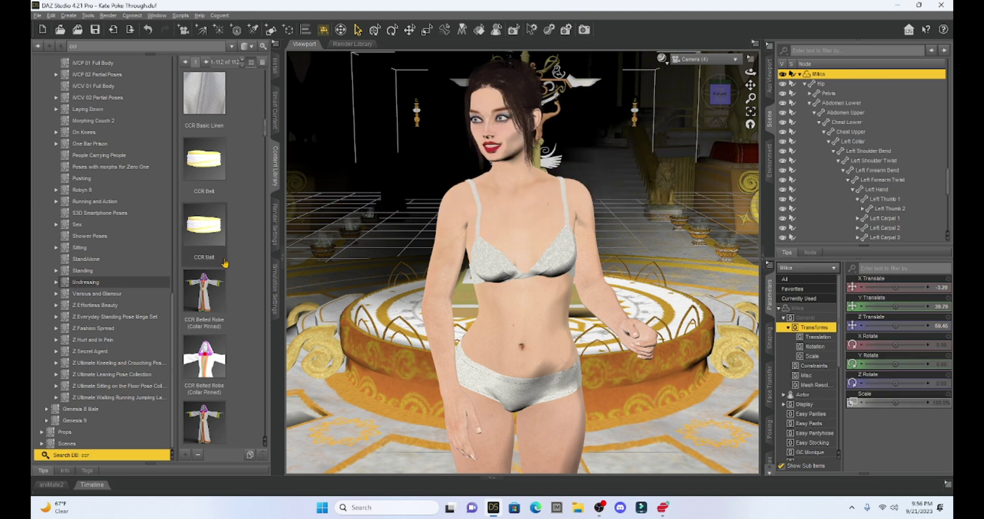
{"action": "mouse_move", "coordinate": [200, 298]}
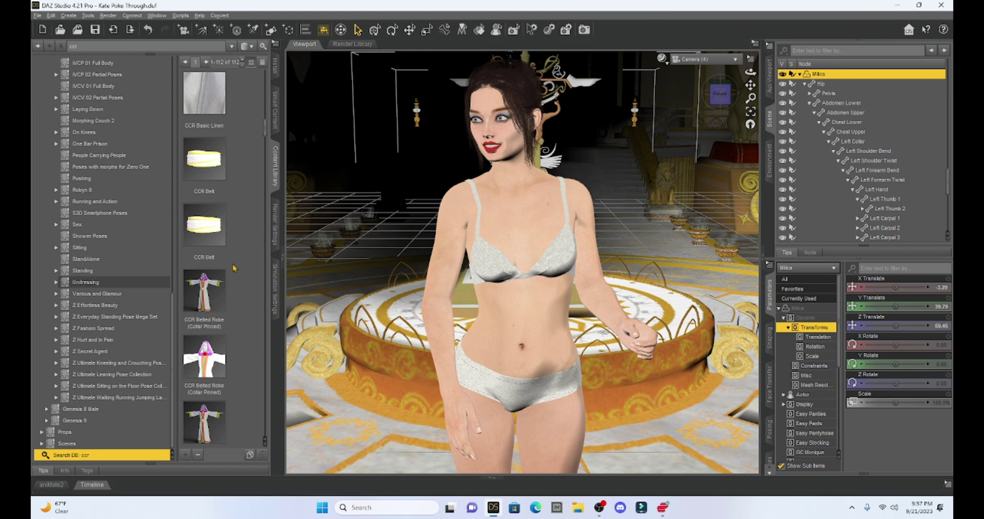
Step: Dress the figure in the CCR Belted Robe and retexture the robe in CCR Deep Blue Silk
{"action": "double_click", "coordinate": [201, 299]}
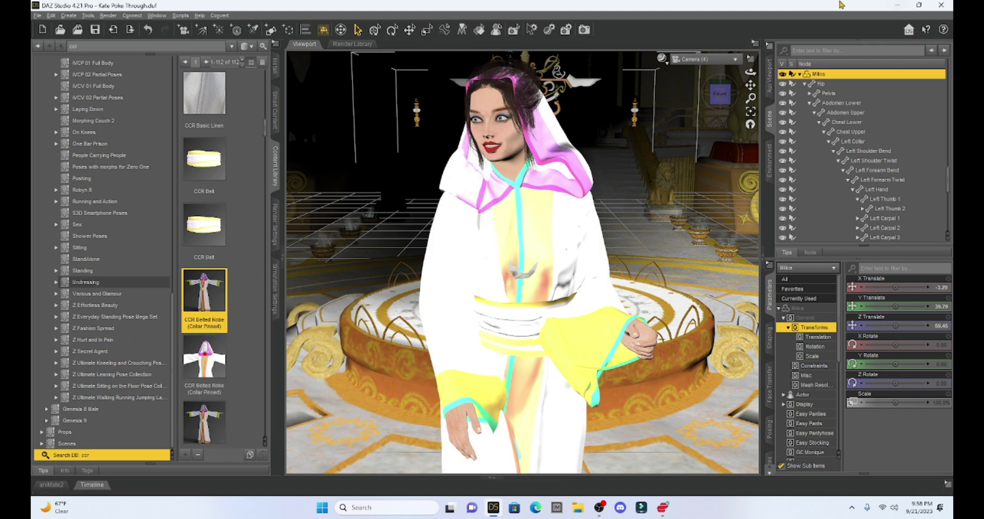
{"action": "scroll", "coordinate": [845, 216], "scroll_direction": "down", "scroll_amount": 5}
{"action": "scroll", "coordinate": [845, 215], "scroll_direction": "down", "scroll_amount": 3}
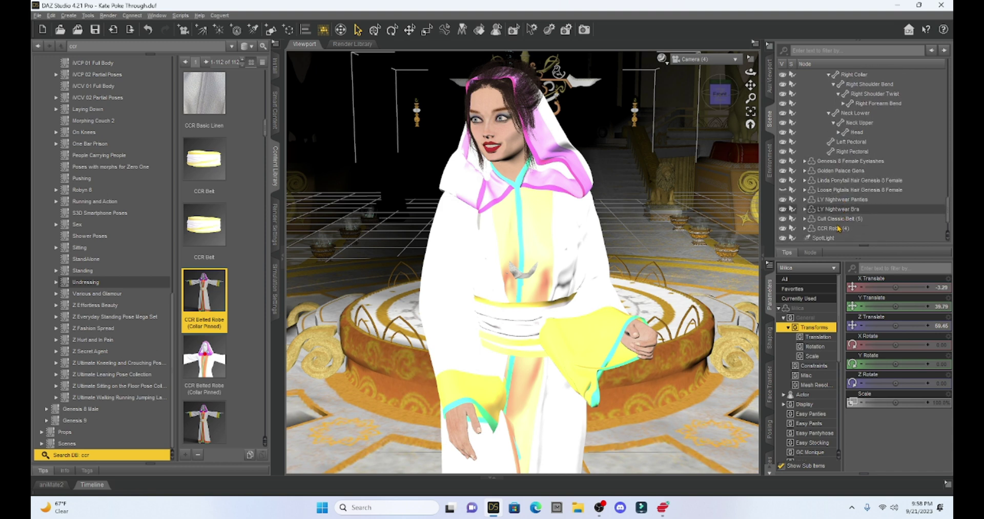
{"action": "left_click", "coordinate": [830, 228]}
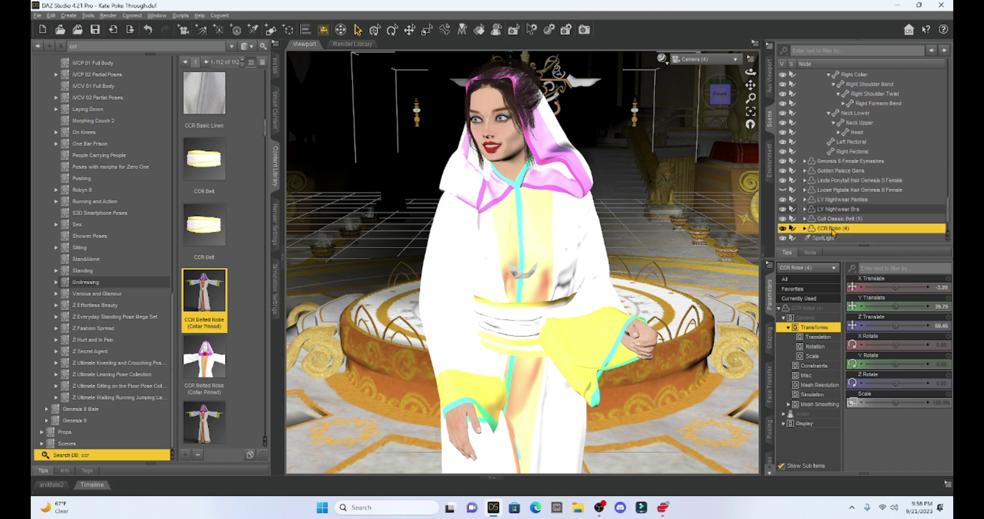
{"action": "scroll", "coordinate": [230, 317], "scroll_direction": "down", "scroll_amount": 5}
{"action": "scroll", "coordinate": [230, 317], "scroll_direction": "down", "scroll_amount": 8}
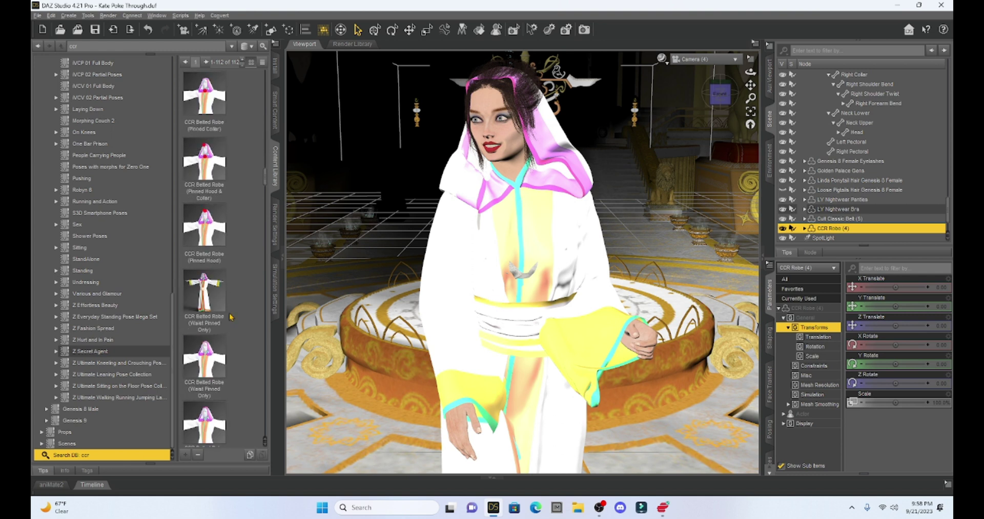
{"action": "scroll", "coordinate": [230, 316], "scroll_direction": "down", "scroll_amount": 8}
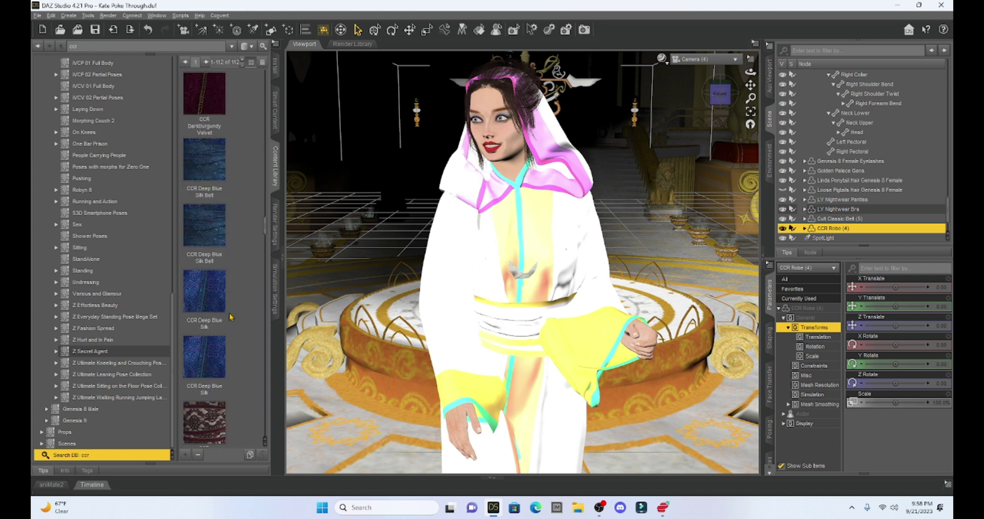
{"action": "double_click", "coordinate": [214, 181]}
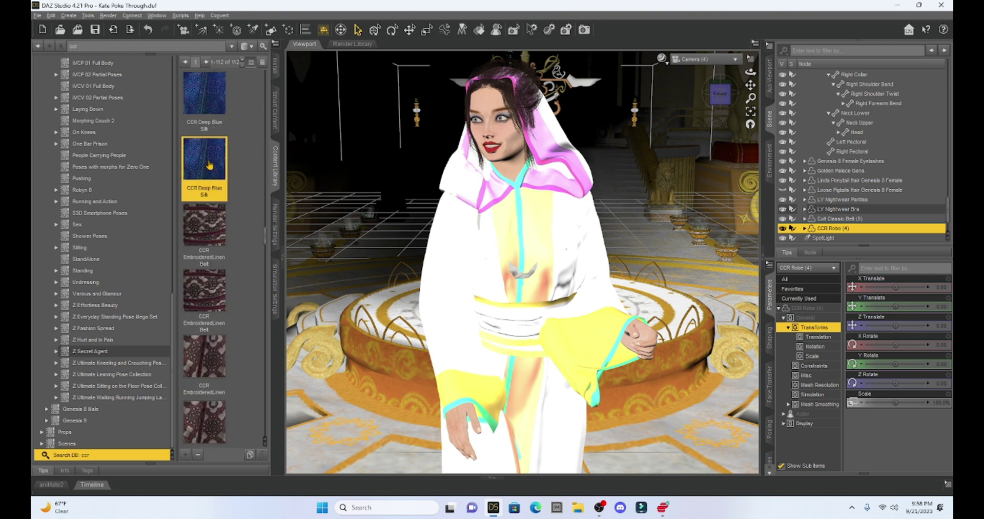
Step: Apply the CCR Deep Blue Silk Belt texture to the Cult Classic Belt
{"action": "left_click", "coordinate": [844, 220]}
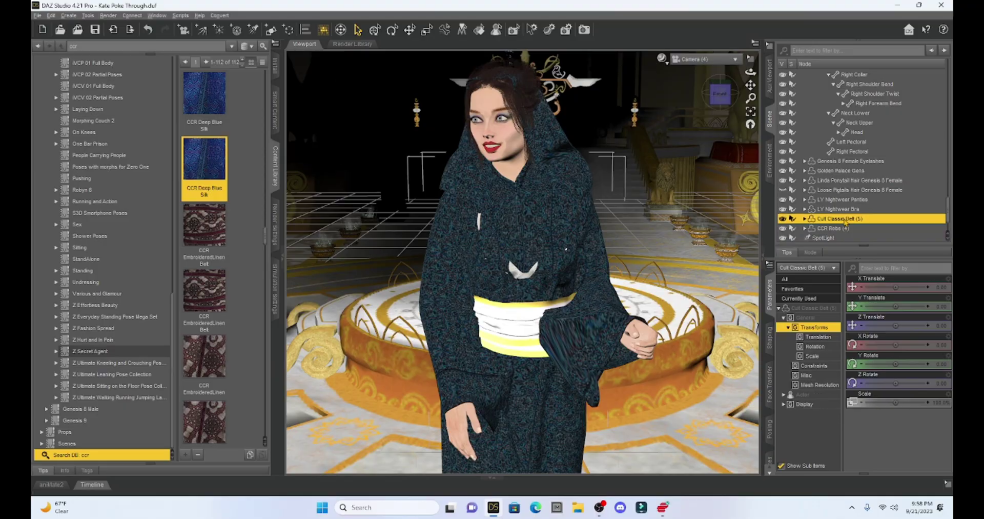
{"action": "scroll", "coordinate": [228, 124], "scroll_direction": "up", "scroll_amount": 1}
{"action": "scroll", "coordinate": [228, 125], "scroll_direction": "up", "scroll_amount": 3}
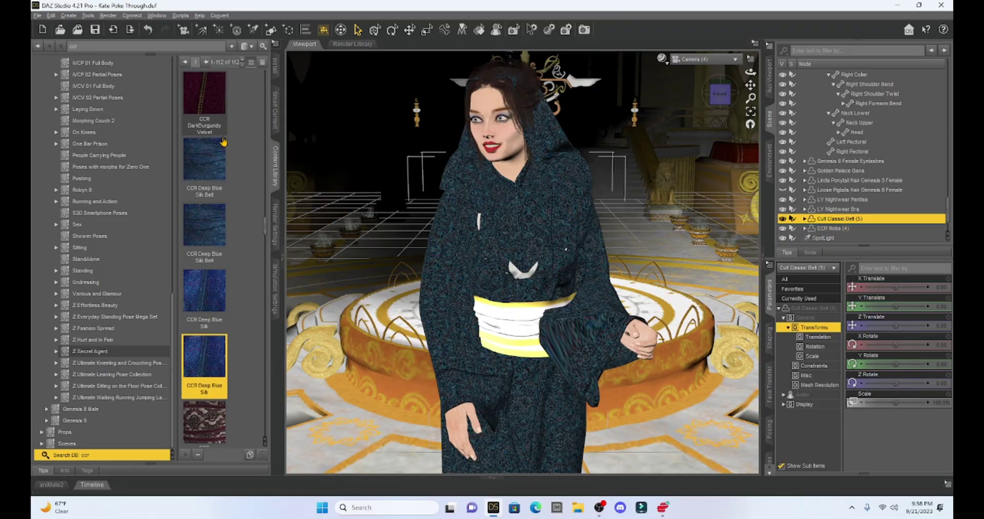
{"action": "double_click", "coordinate": [205, 216]}
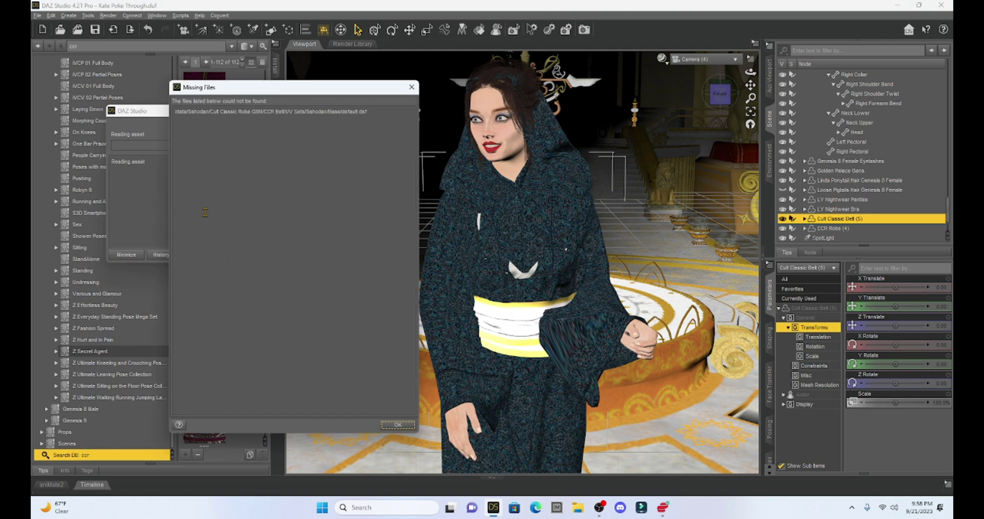
Step: Dismiss both Missing Files warnings and hide the LY Nightwear Bra
{"action": "left_click", "coordinate": [388, 429]}
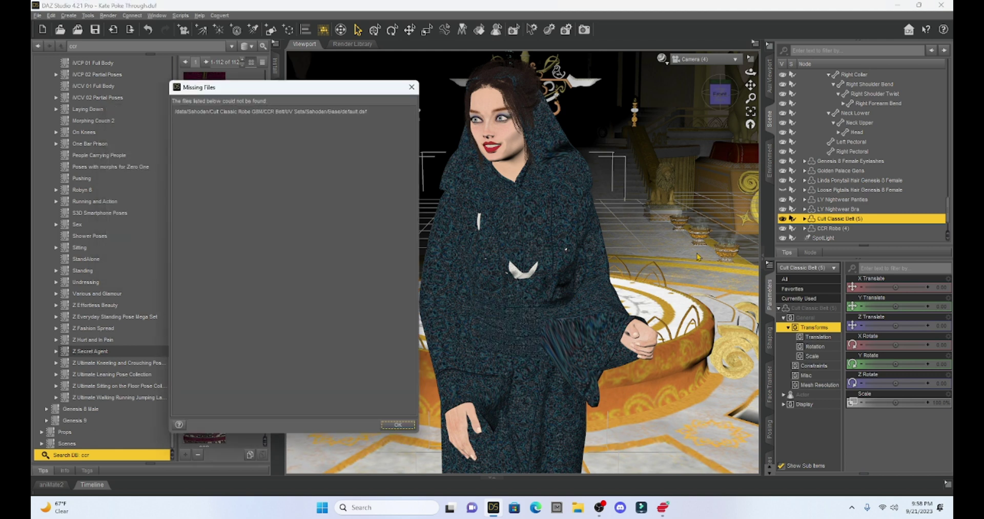
{"action": "left_click", "coordinate": [398, 423]}
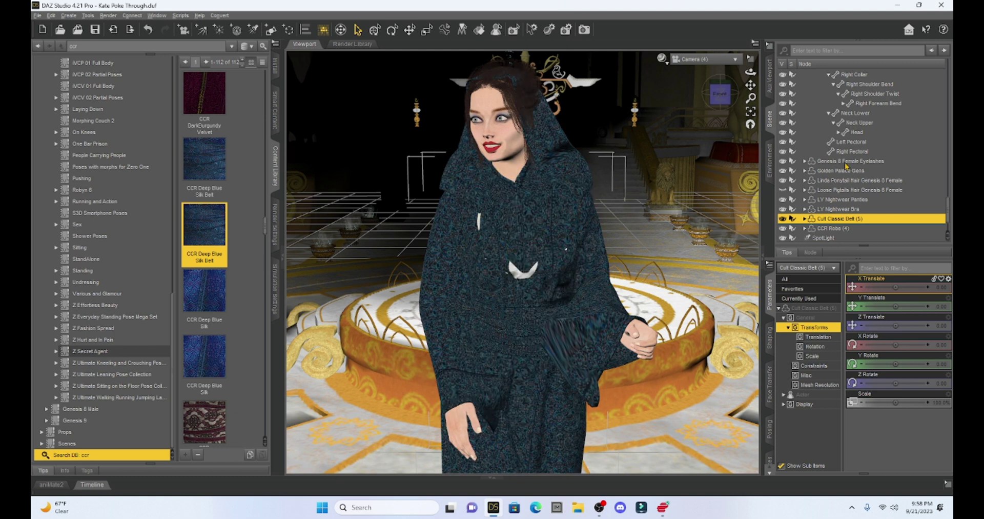
{"action": "left_click", "coordinate": [782, 208]}
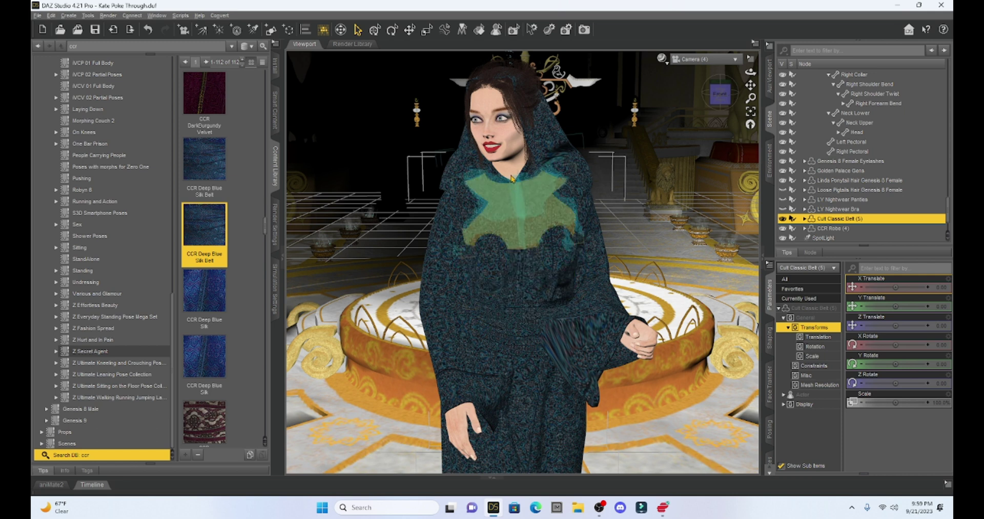
Step: Rotate the figure to Y -221.96 to check her back, then to -374.04
{"action": "left_click", "coordinate": [495, 118]}
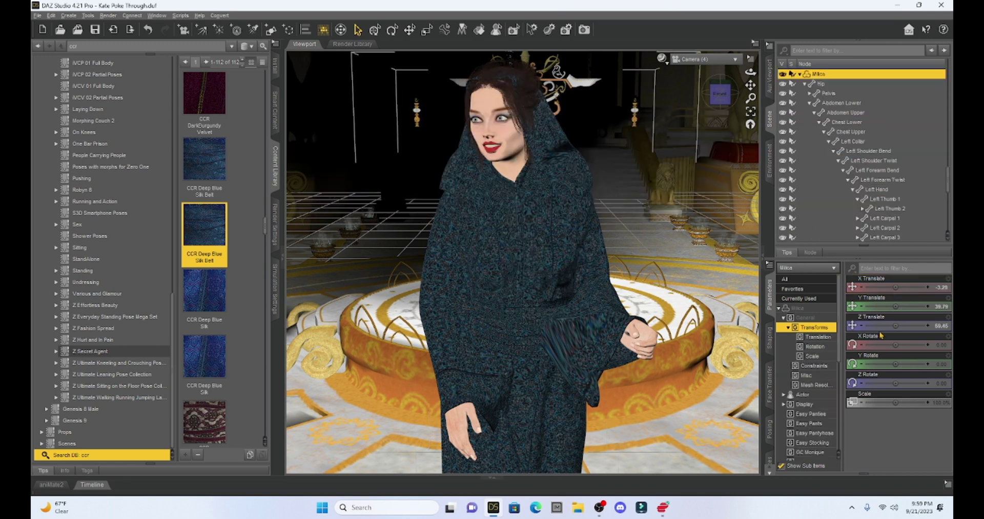
{"action": "left_click_drag", "start_coordinate": [894, 364], "coordinate": [876, 364]}
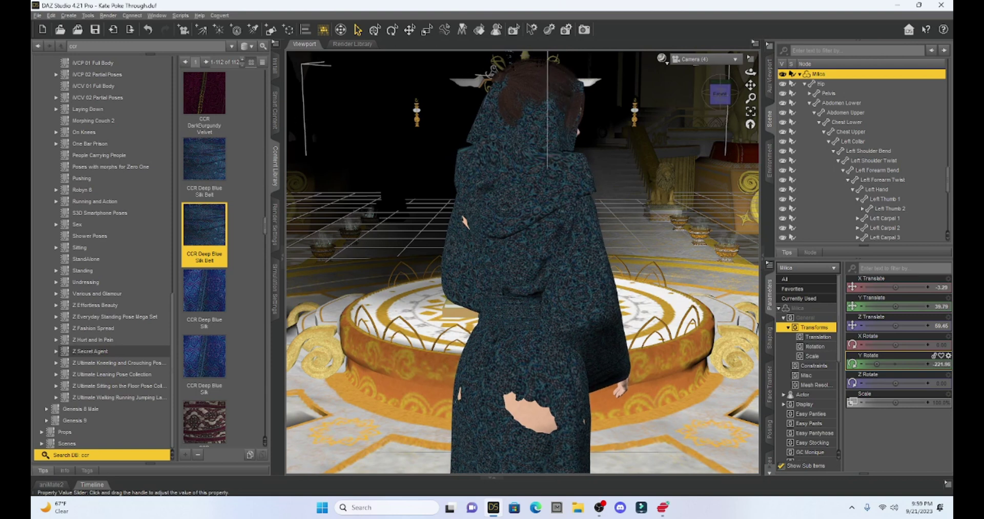
{"action": "left_click_drag", "start_coordinate": [898, 368], "coordinate": [898, 368]}
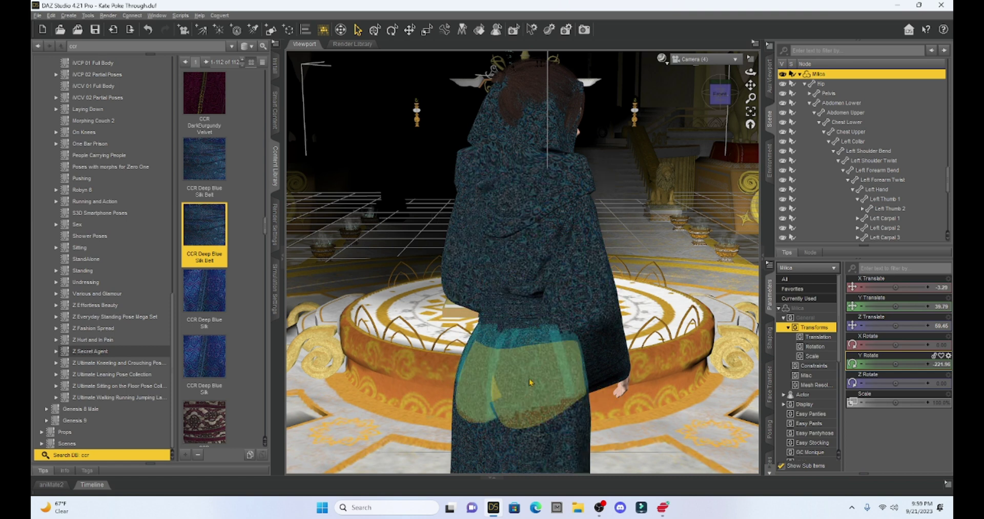
{"action": "scroll", "coordinate": [530, 382], "scroll_direction": "down", "scroll_amount": 5}
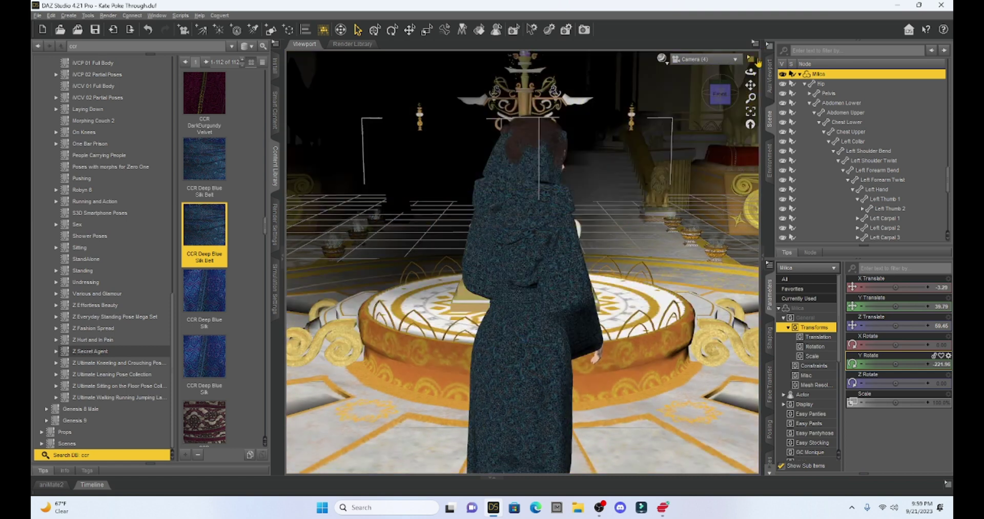
{"action": "mouse_move", "coordinate": [896, 364]}
{"action": "left_mouse_down"}
{"action": "mouse_move", "coordinate": [879, 364]}
{"action": "mouse_move", "coordinate": [898, 367]}
{"action": "left_mouse_up"}
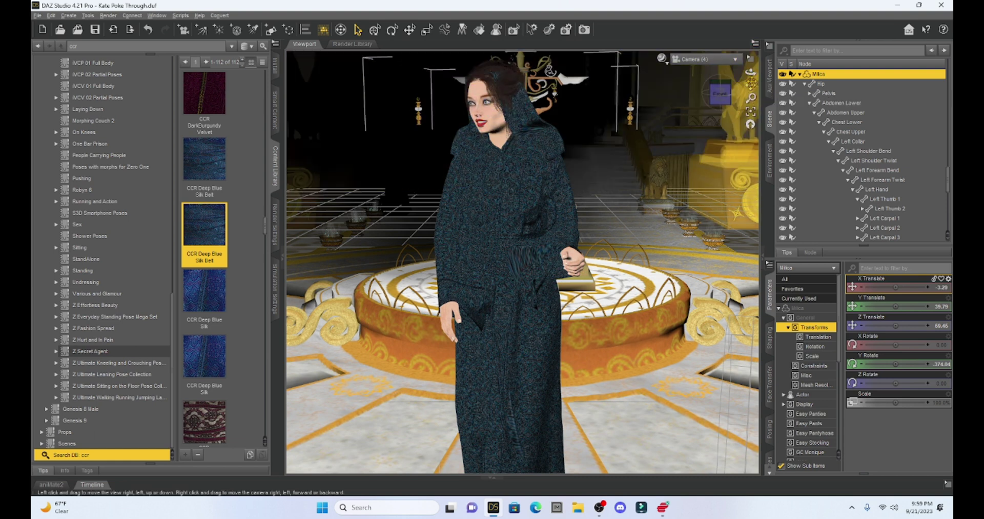
Step: Zoom and pan the viewport to frame the figure's hooded face
{"action": "left_click_drag", "start_coordinate": [750, 84], "coordinate": [750, 98]}
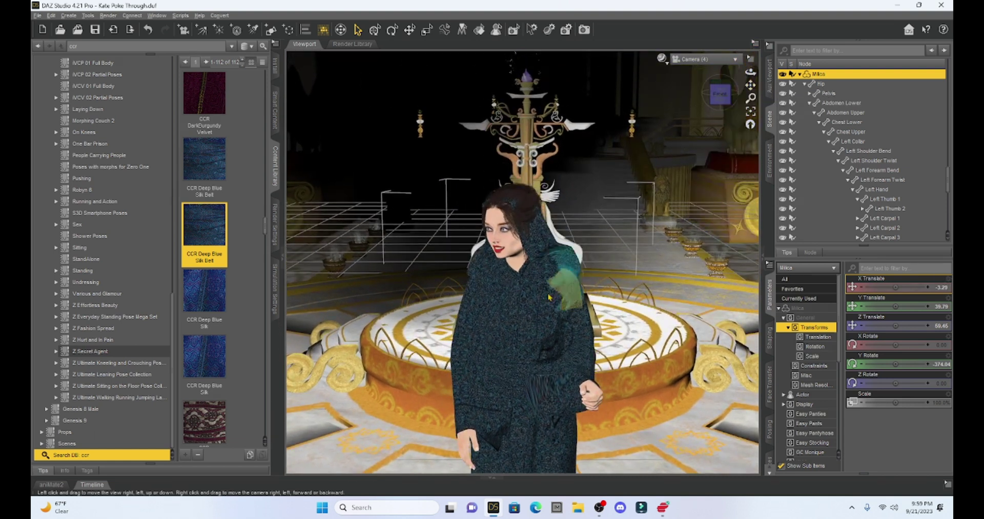
{"action": "scroll", "coordinate": [548, 300], "scroll_direction": "up", "scroll_amount": 3}
{"action": "scroll", "coordinate": [549, 300], "scroll_direction": "up", "scroll_amount": 5}
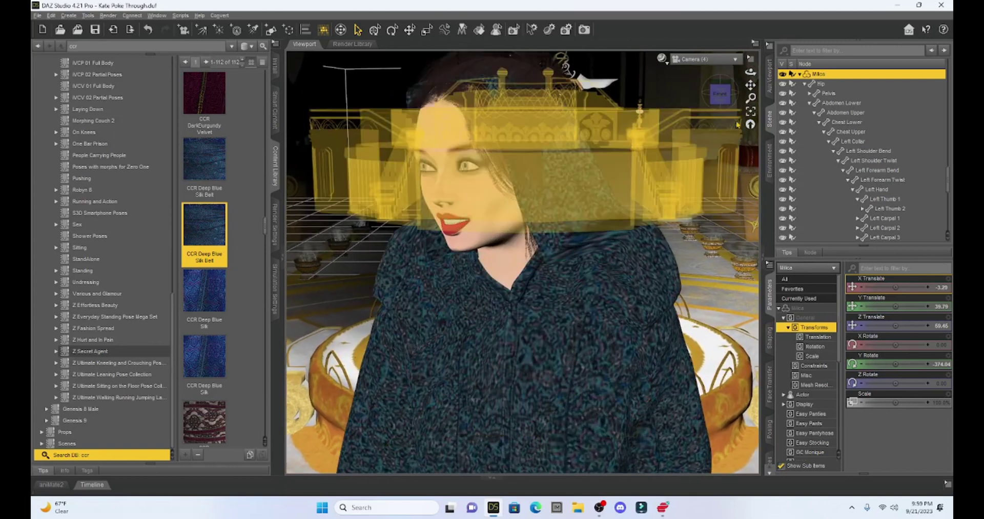
{"action": "left_click_drag", "start_coordinate": [751, 85], "coordinate": [750, 75]}
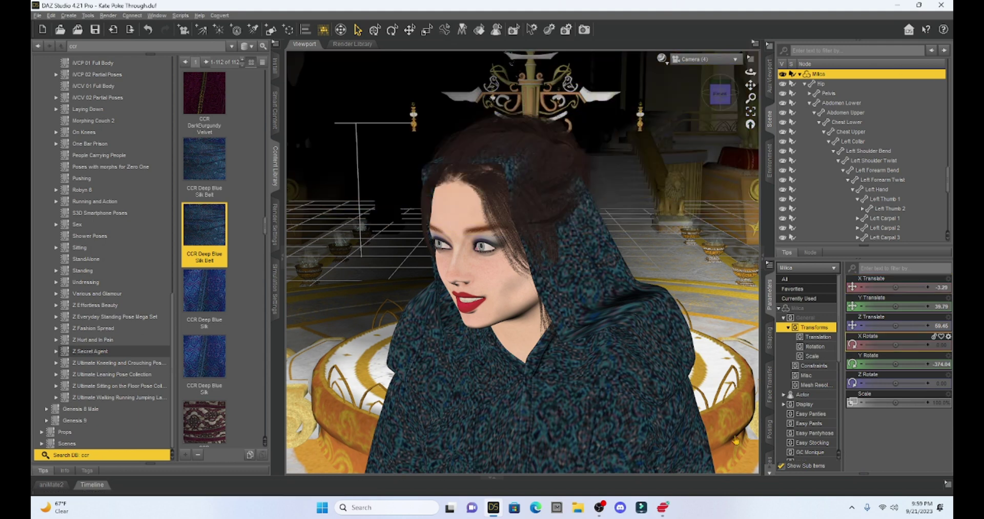
Step: Set CCR Robe's Hood Top Up morph to about 33.9%, then reselect the figure
{"action": "left_click", "coordinate": [651, 415]}
{"action": "scroll", "coordinate": [865, 176], "scroll_direction": "down", "scroll_amount": 6}
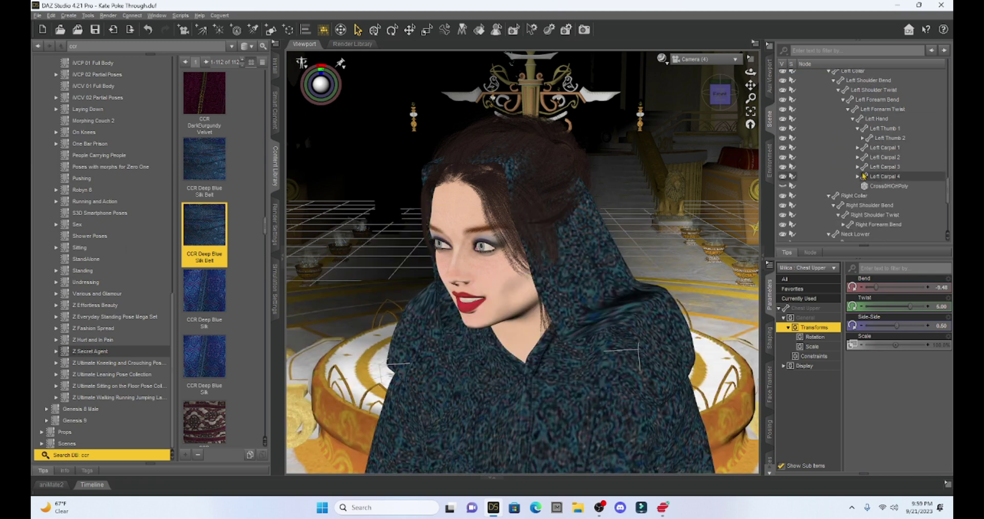
{"action": "left_click", "coordinate": [829, 202]}
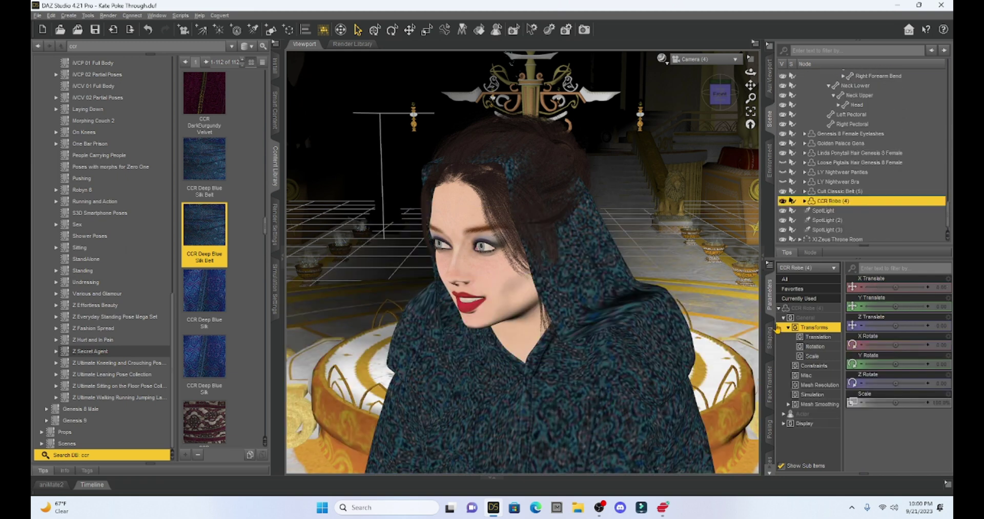
{"action": "left_click", "coordinate": [801, 414]}
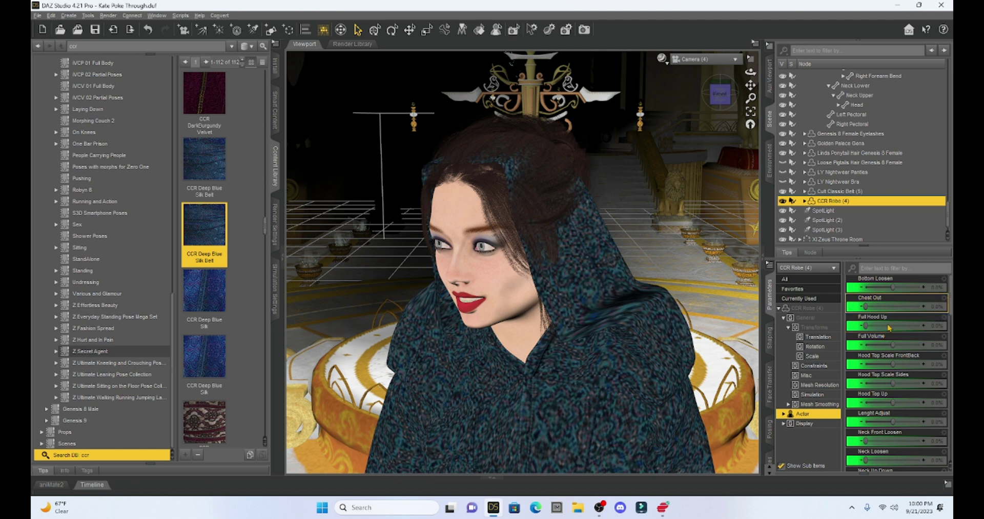
{"action": "scroll", "coordinate": [902, 333], "scroll_direction": "down", "scroll_amount": 3}
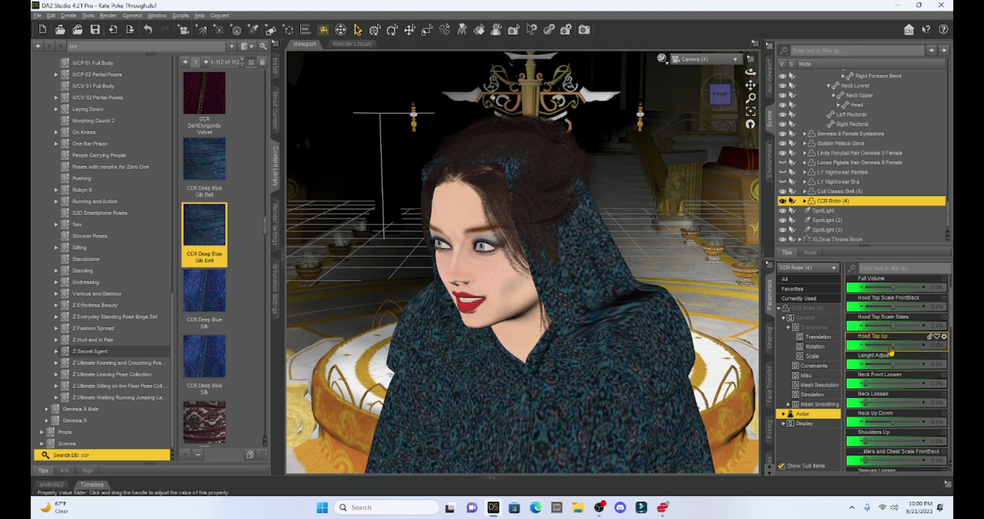
{"action": "mouse_move", "coordinate": [893, 344]}
{"action": "left_mouse_down"}
{"action": "mouse_move", "coordinate": [904, 344]}
{"action": "mouse_move", "coordinate": [898, 328]}
{"action": "mouse_move", "coordinate": [909, 341]}
{"action": "left_mouse_up"}
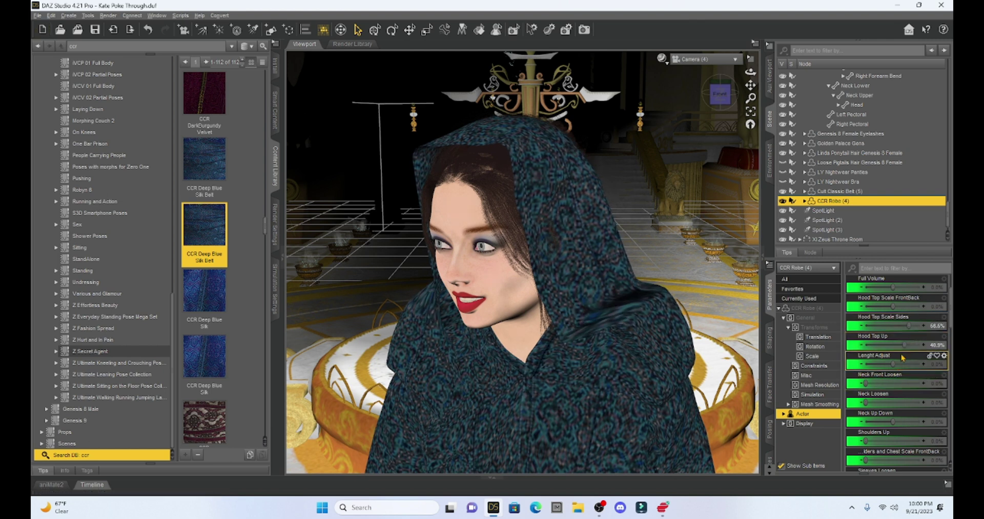
{"action": "left_click_drag", "start_coordinate": [907, 345], "coordinate": [903, 345]}
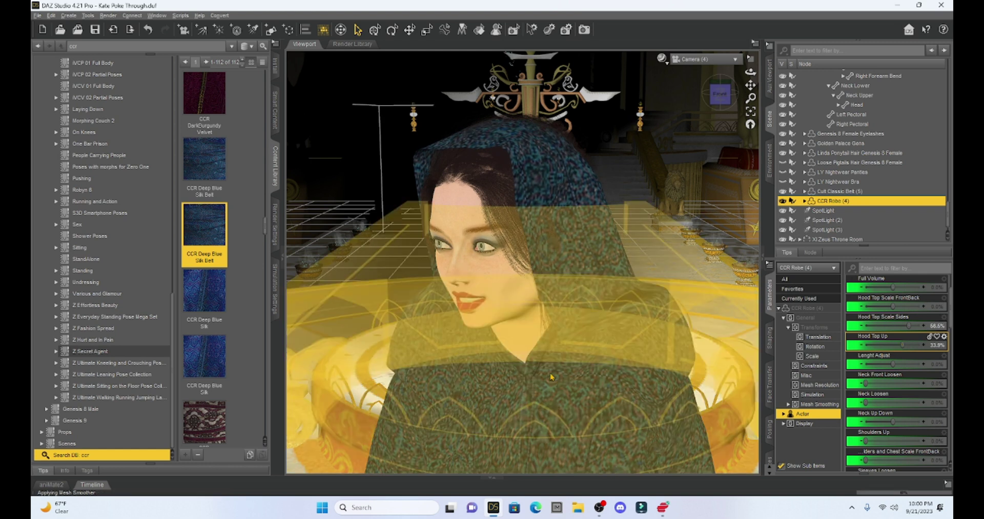
{"action": "left_click", "coordinate": [504, 336]}
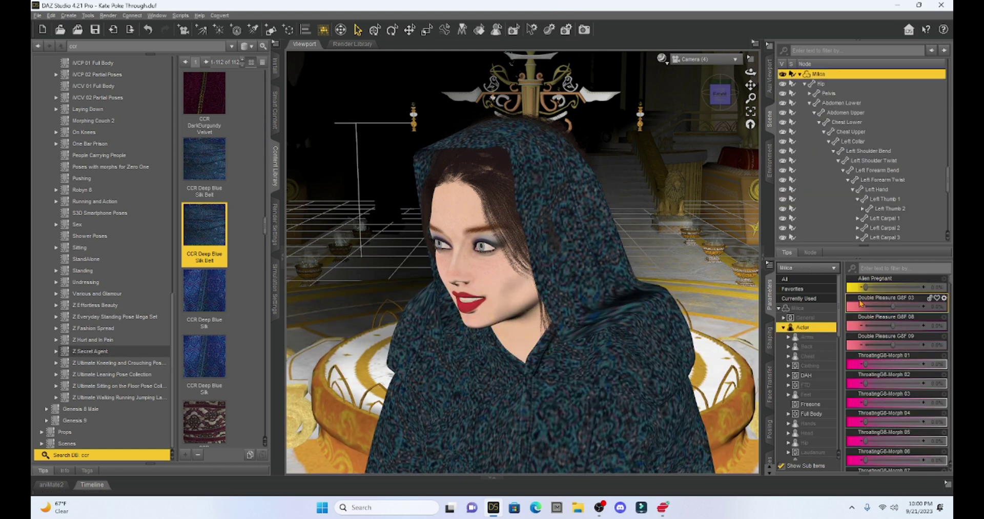
Step: Turn the figure to Y Rotate -462.69 and select her head to list its child nodes
{"action": "left_click", "coordinate": [816, 309]}
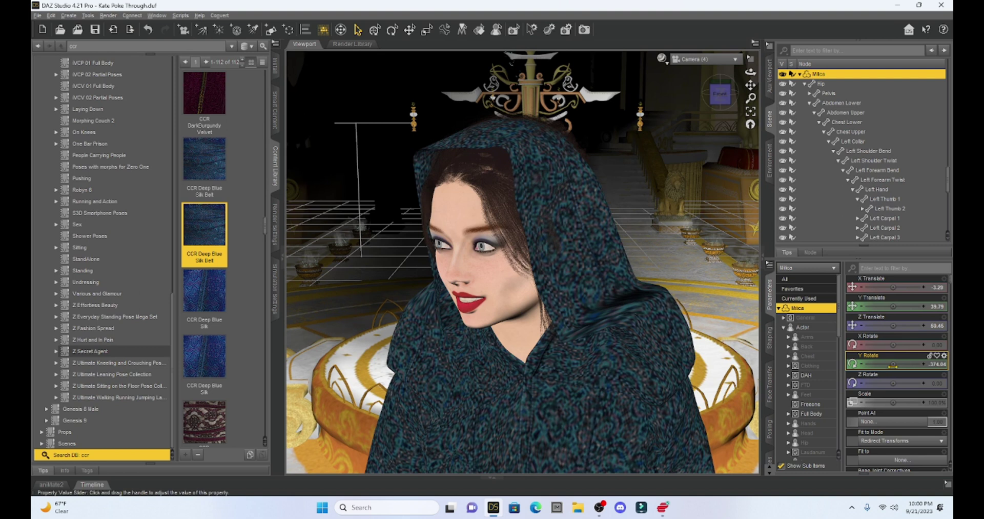
{"action": "left_click_drag", "start_coordinate": [891, 363], "coordinate": [877, 364]}
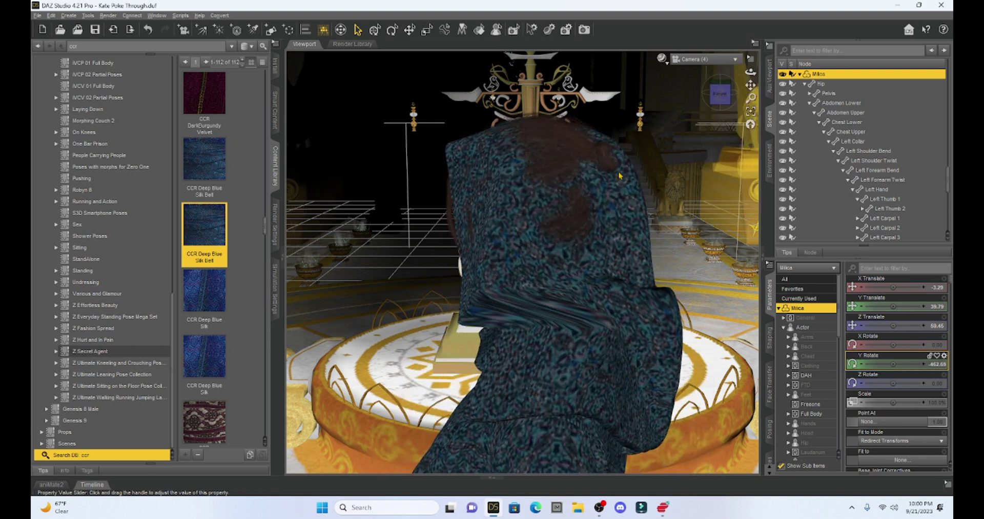
{"action": "left_click", "coordinate": [603, 155]}
{"action": "scroll", "coordinate": [834, 190], "scroll_direction": "down", "scroll_amount": 3}
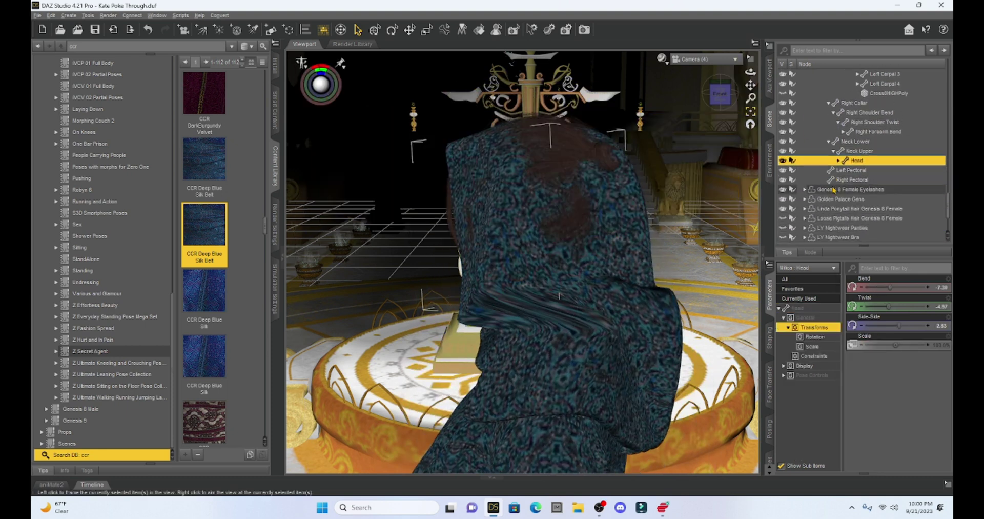
{"action": "scroll", "coordinate": [834, 189], "scroll_direction": "down", "scroll_amount": 3}
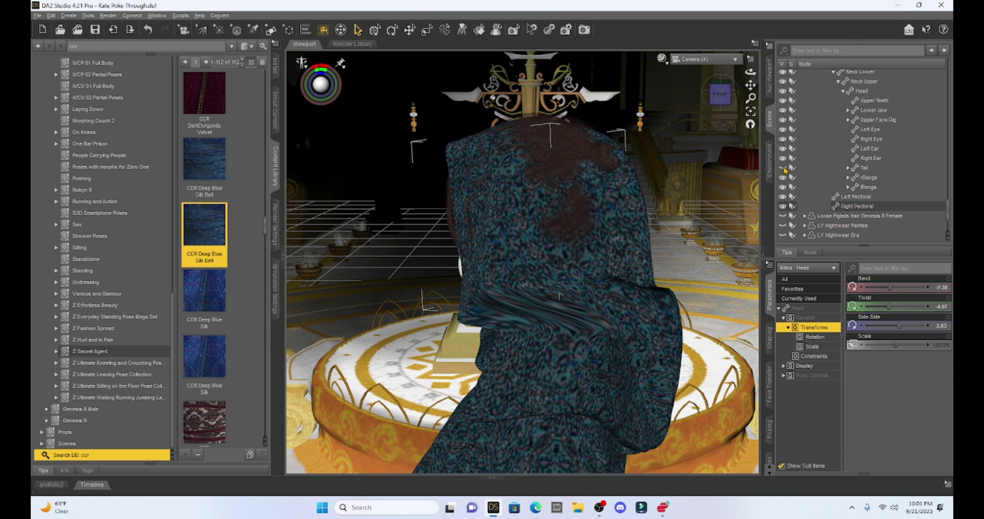
Step: Toggle the Tail ponytail's visibility to check it, then rotate the figure to Y -352.43
{"action": "left_click", "coordinate": [783, 168]}
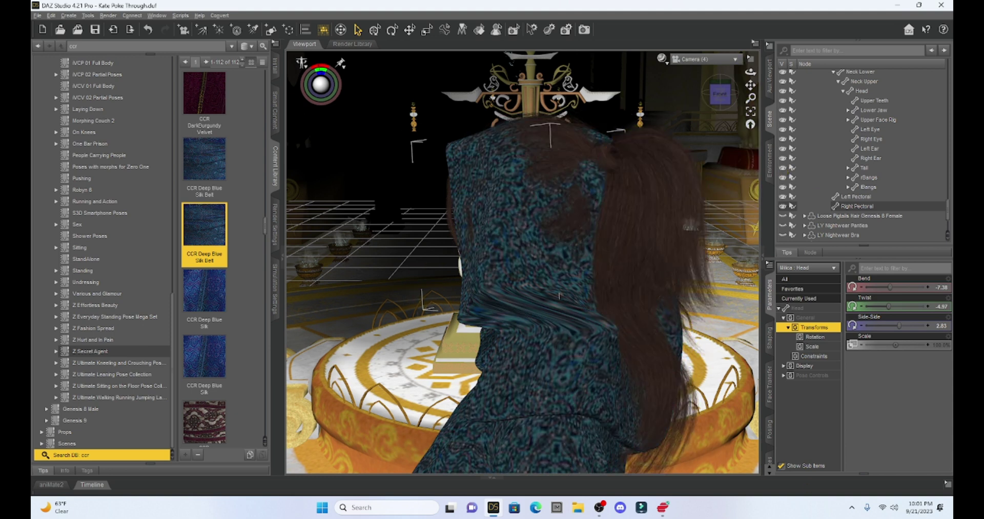
{"action": "left_click", "coordinate": [784, 168]}
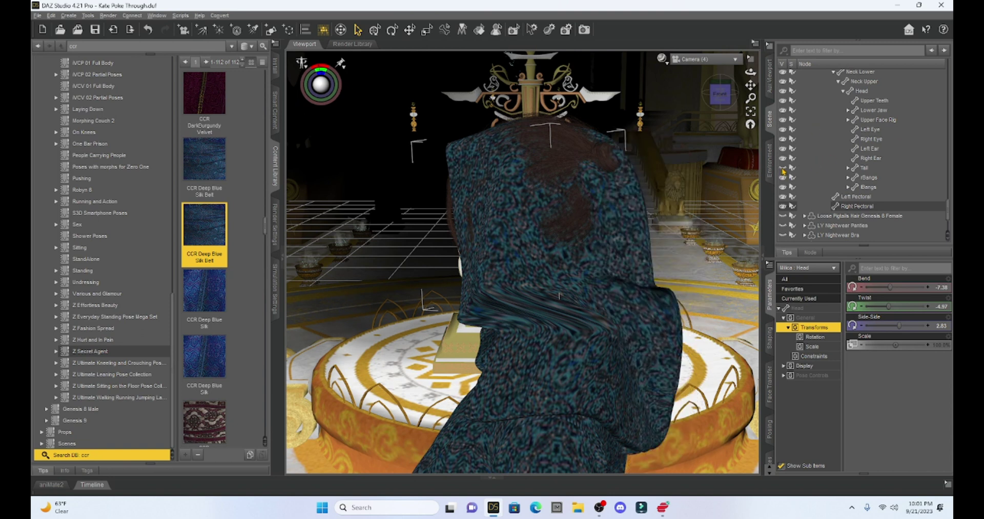
{"action": "left_click", "coordinate": [721, 98]}
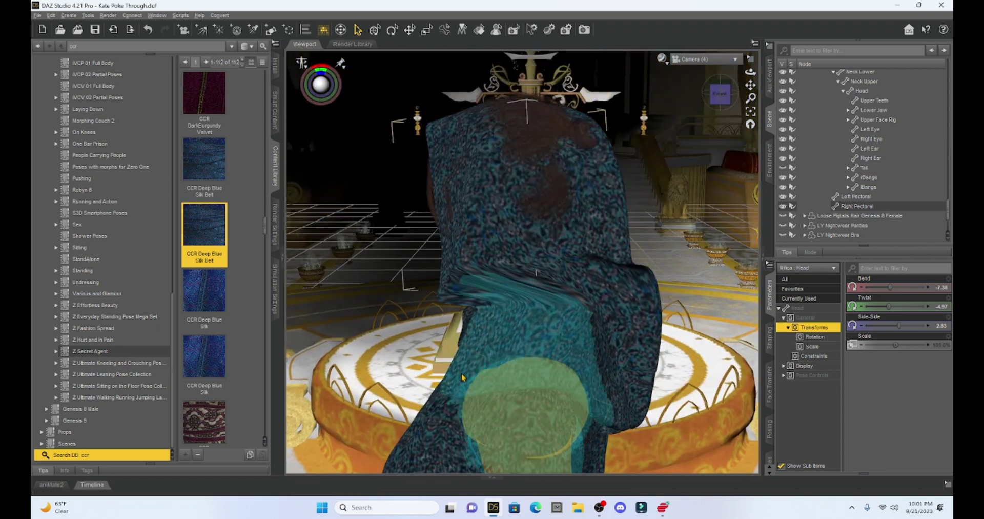
{"action": "left_click", "coordinate": [523, 400]}
{"action": "mouse_move", "coordinate": [895, 363]}
{"action": "left_mouse_down"}
{"action": "mouse_move", "coordinate": [906, 363]}
{"action": "mouse_move", "coordinate": [878, 363]}
{"action": "mouse_move", "coordinate": [909, 364]}
{"action": "left_mouse_up"}
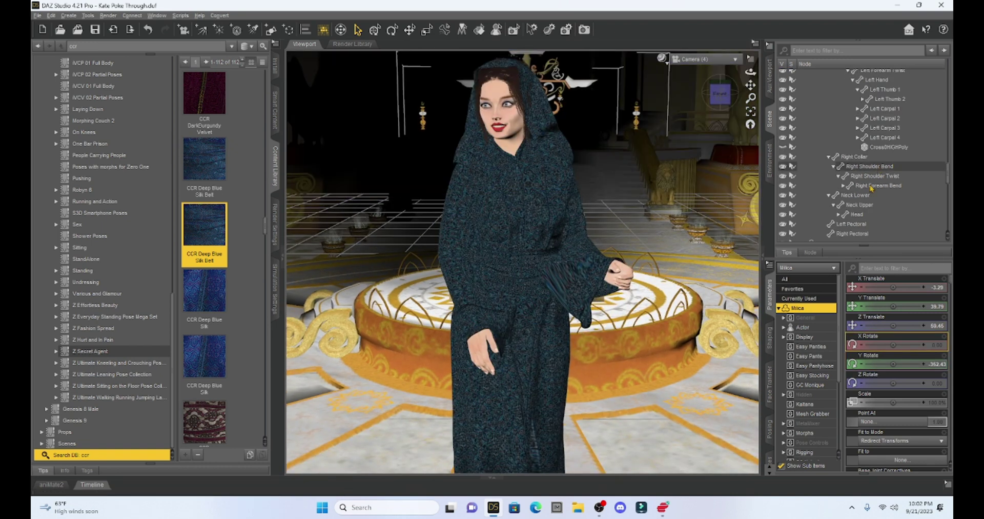
Step: On CCR Robe (4), set Hood Top Up to 82.6% and Hood Top Scale Sides to 100%
{"action": "scroll", "coordinate": [871, 188], "scroll_direction": "down", "scroll_amount": 5}
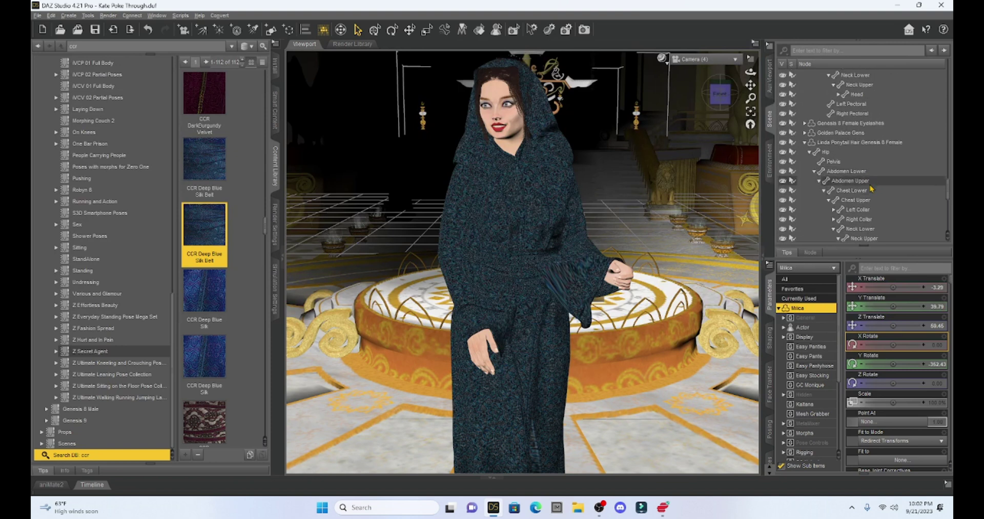
{"action": "scroll", "coordinate": [870, 189], "scroll_direction": "down", "scroll_amount": 4}
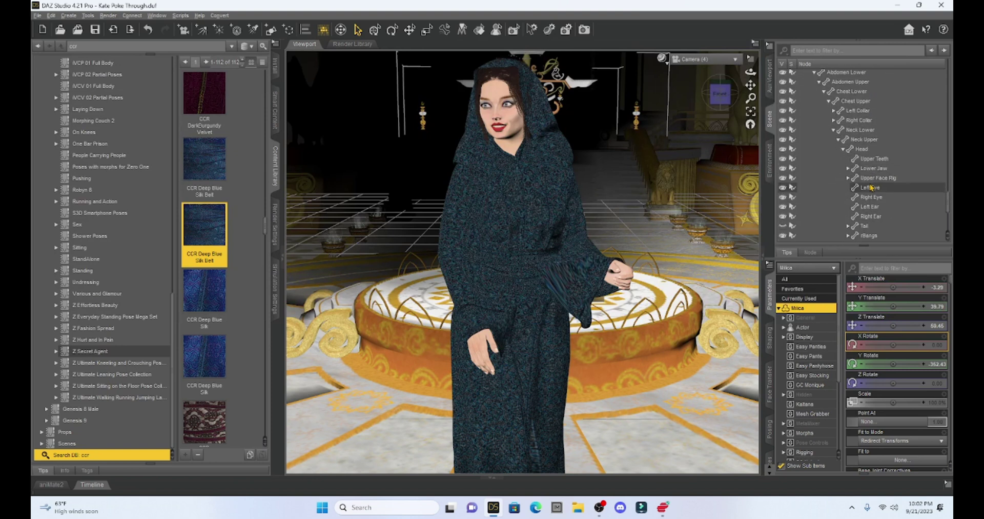
{"action": "scroll", "coordinate": [870, 188], "scroll_direction": "down", "scroll_amount": 3}
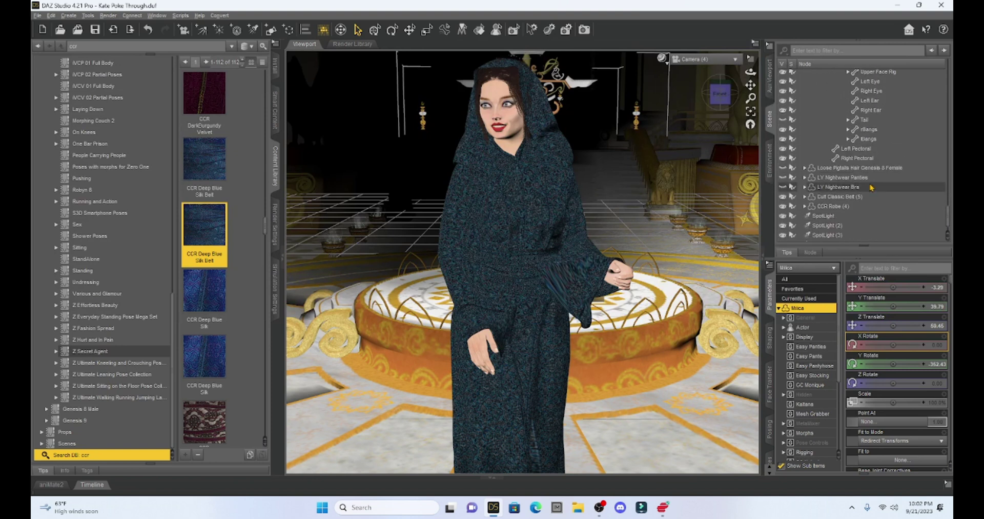
{"action": "left_click", "coordinate": [828, 203]}
{"action": "left_click", "coordinate": [803, 413]}
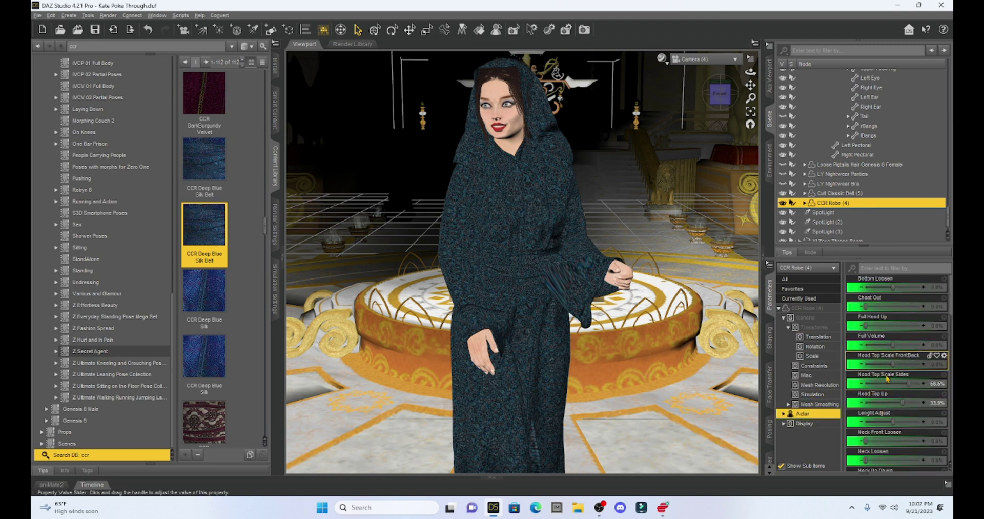
{"action": "left_click_drag", "start_coordinate": [904, 404], "coordinate": [911, 405]}
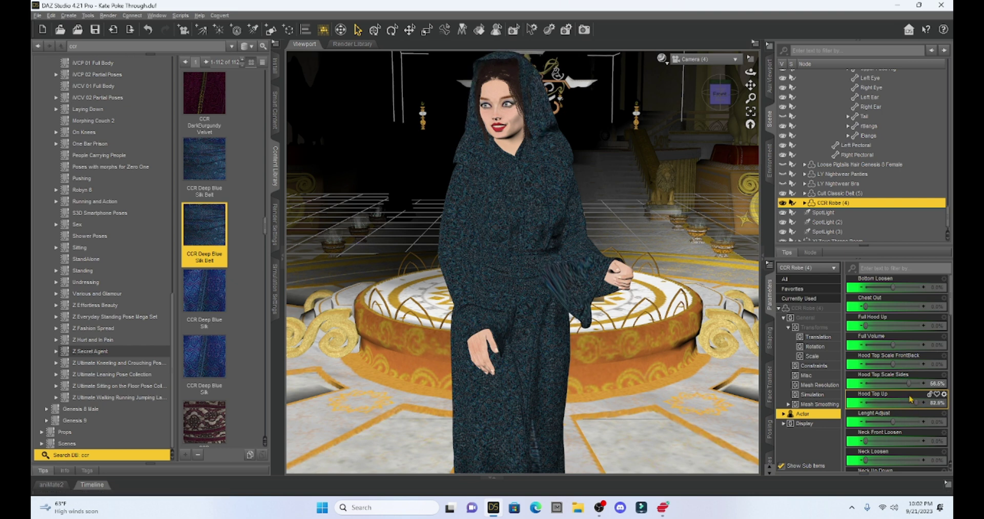
{"action": "left_click_drag", "start_coordinate": [909, 384], "coordinate": [924, 387]}
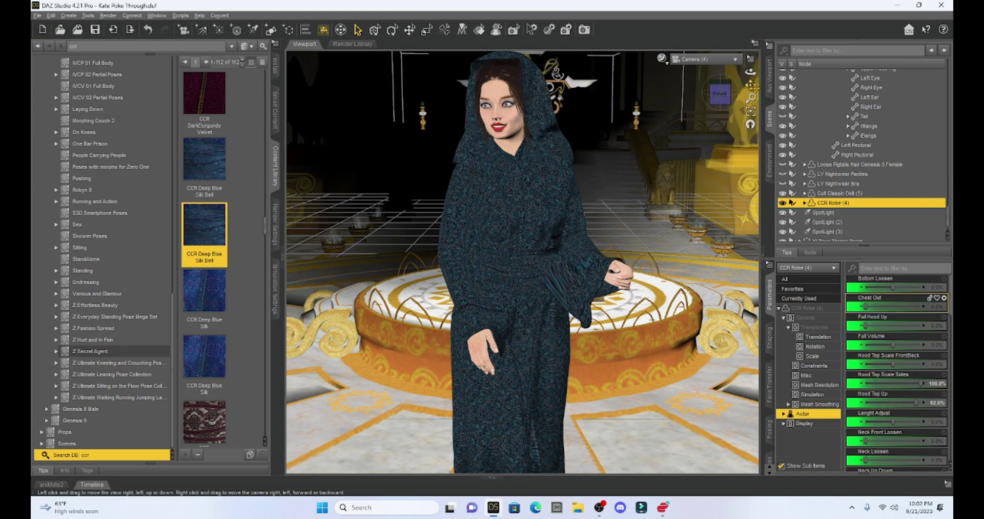
Step: Run the dForce simulation to drape the robe, then select the figure root's transforms
{"action": "left_click_drag", "start_coordinate": [751, 86], "coordinate": [771, 87]}
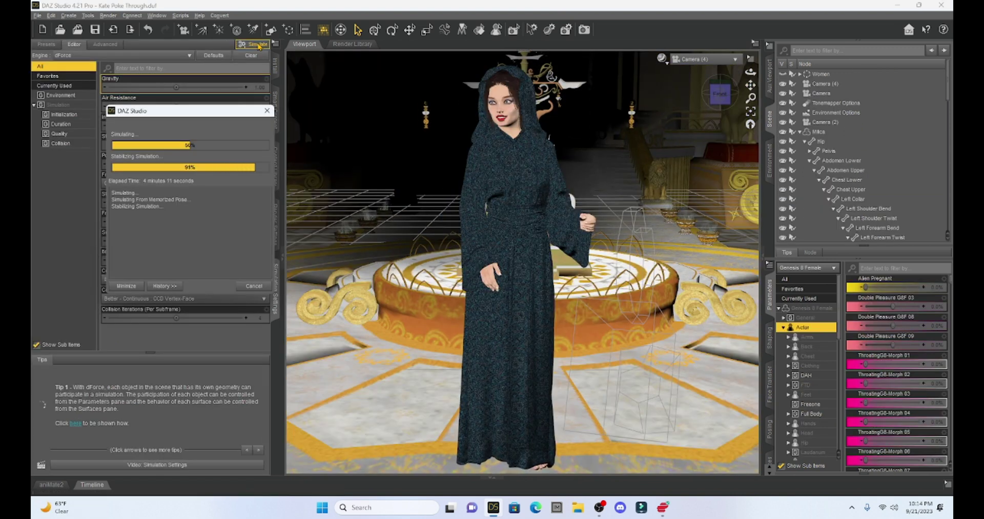
{"action": "left_click", "coordinate": [258, 46]}
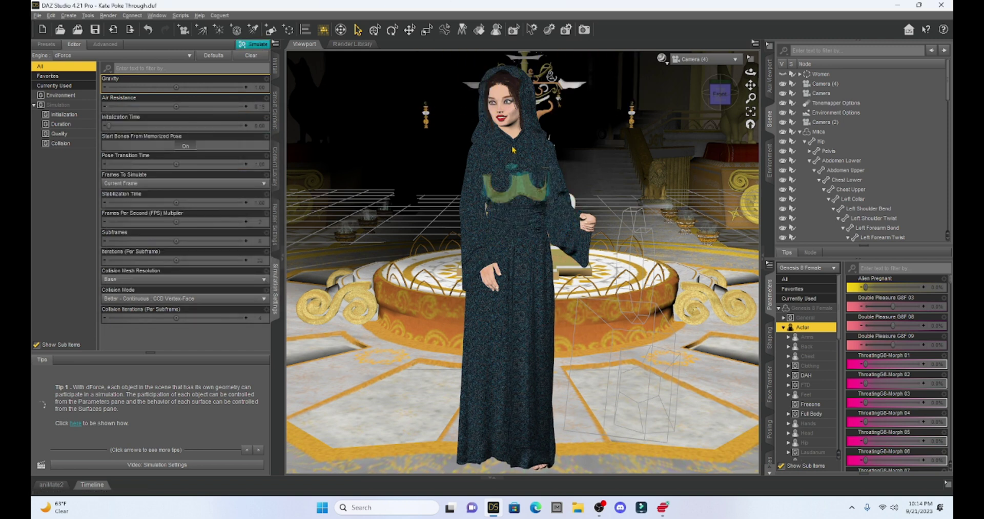
{"action": "left_click", "coordinate": [510, 118]}
{"action": "left_click", "coordinate": [510, 118]}
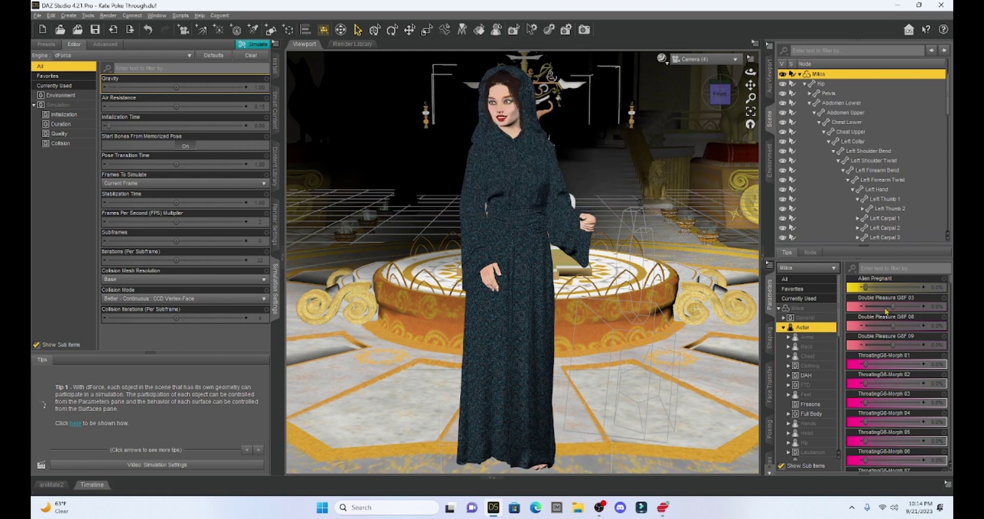
{"action": "left_click", "coordinate": [816, 308]}
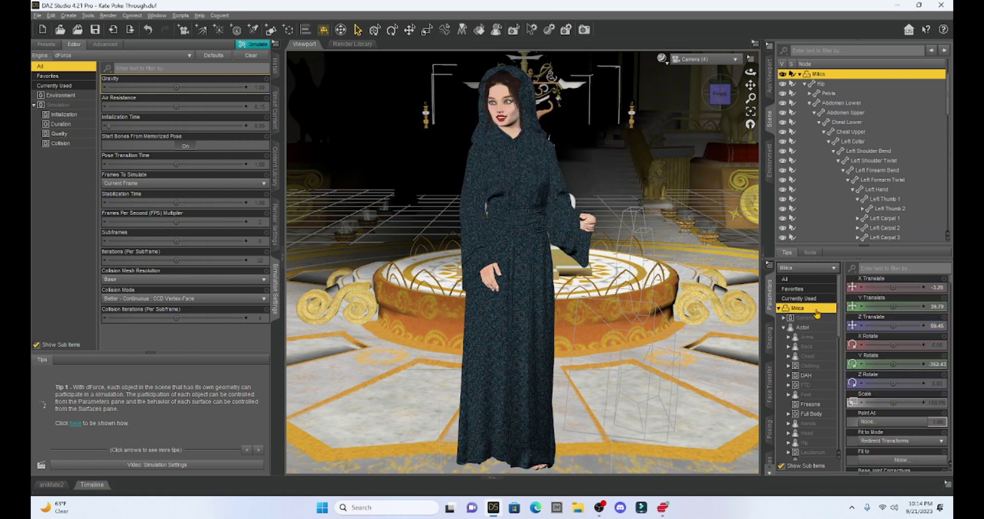
Step: Turn the figure to Y Rotate -502.10, frame the hood's back, and select CCR Robe (4)
{"action": "left_click_drag", "start_coordinate": [894, 365], "coordinate": [862, 364]}
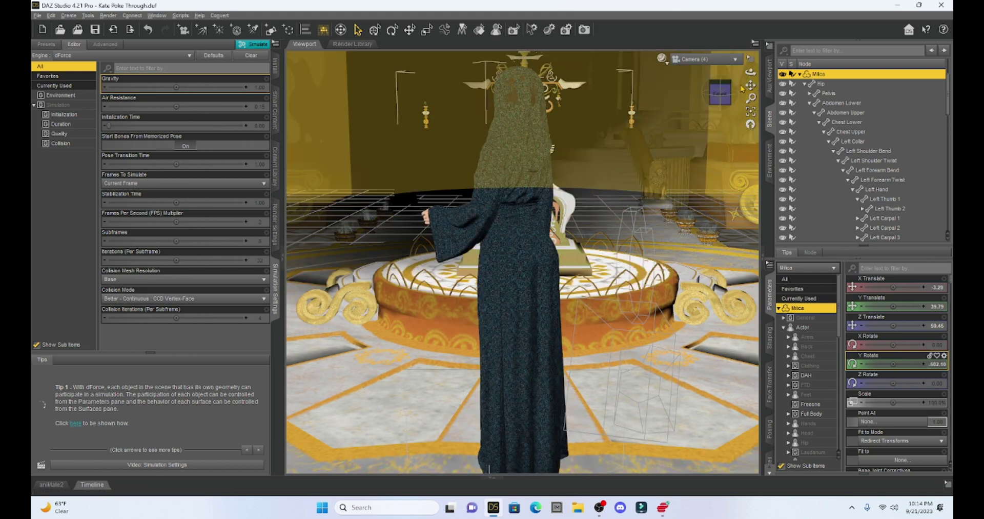
{"action": "left_click_drag", "start_coordinate": [750, 84], "coordinate": [750, 69]}
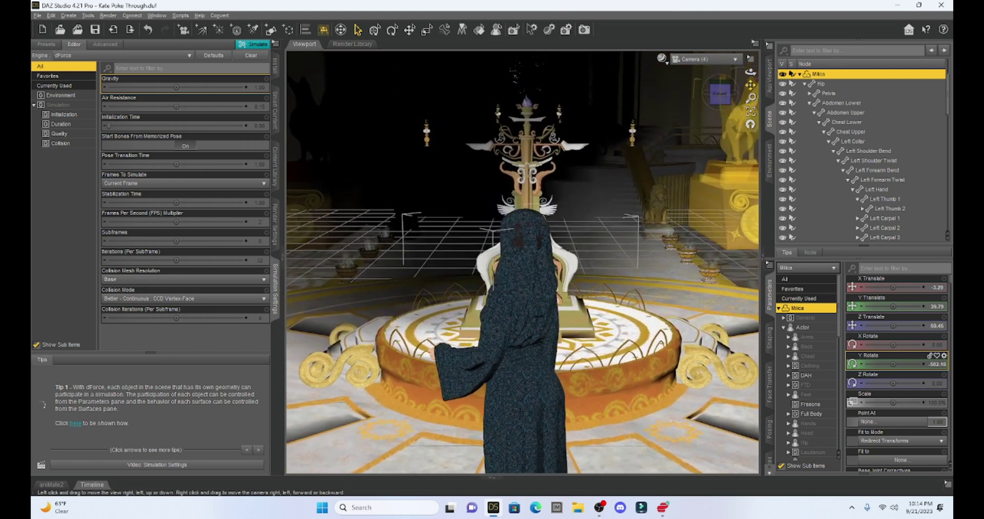
{"action": "scroll", "coordinate": [650, 247], "scroll_direction": "up", "scroll_amount": 5}
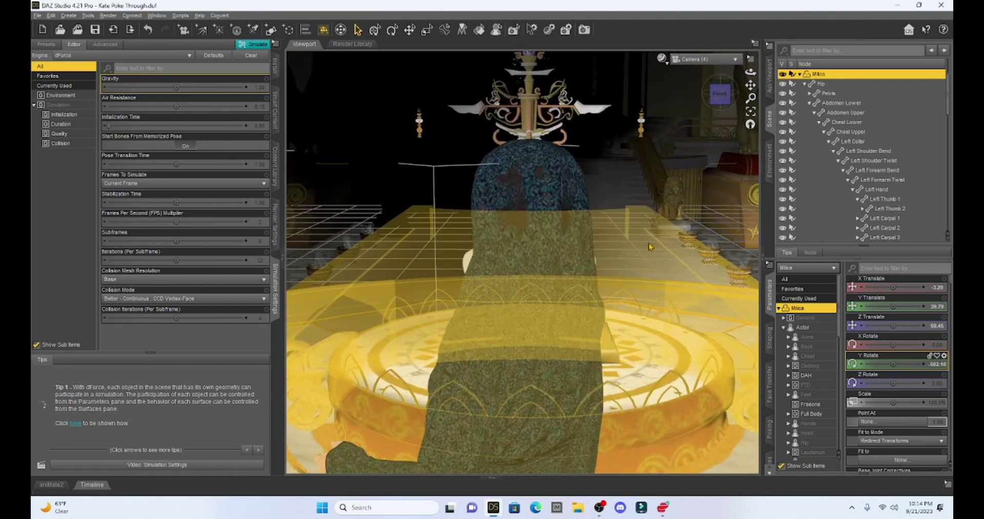
{"action": "scroll", "coordinate": [650, 246], "scroll_direction": "up", "scroll_amount": 3}
{"action": "scroll", "coordinate": [751, 85], "scroll_direction": "up", "scroll_amount": 3}
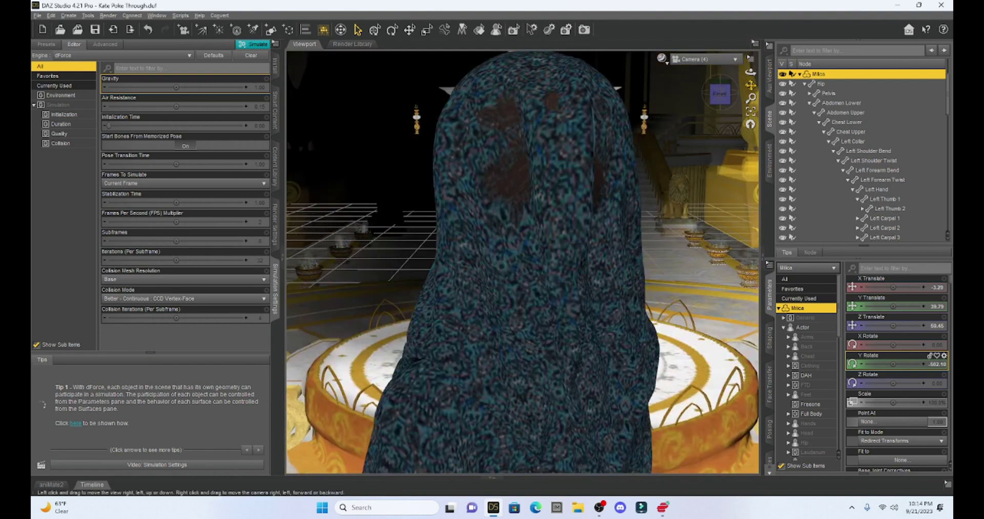
{"action": "scroll", "coordinate": [415, 447], "scroll_direction": "down", "scroll_amount": 5}
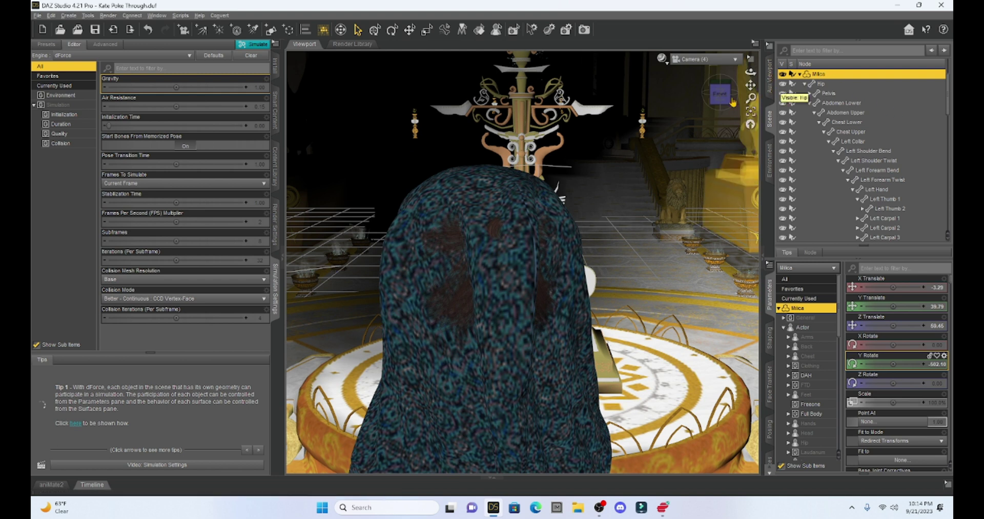
{"action": "left_click_drag", "start_coordinate": [751, 85], "coordinate": [747, 92]}
{"action": "left_click", "coordinate": [727, 100]}
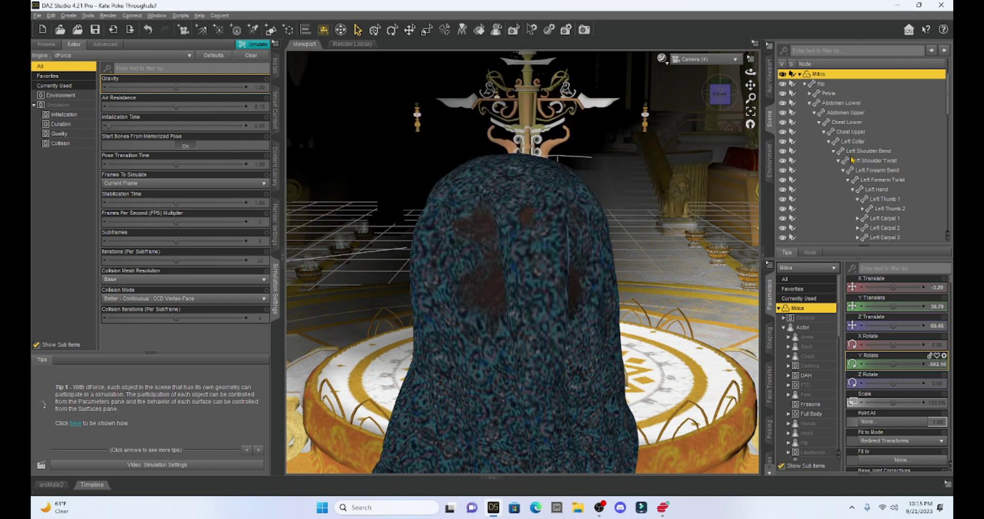
{"action": "scroll", "coordinate": [852, 160], "scroll_direction": "down", "scroll_amount": 15}
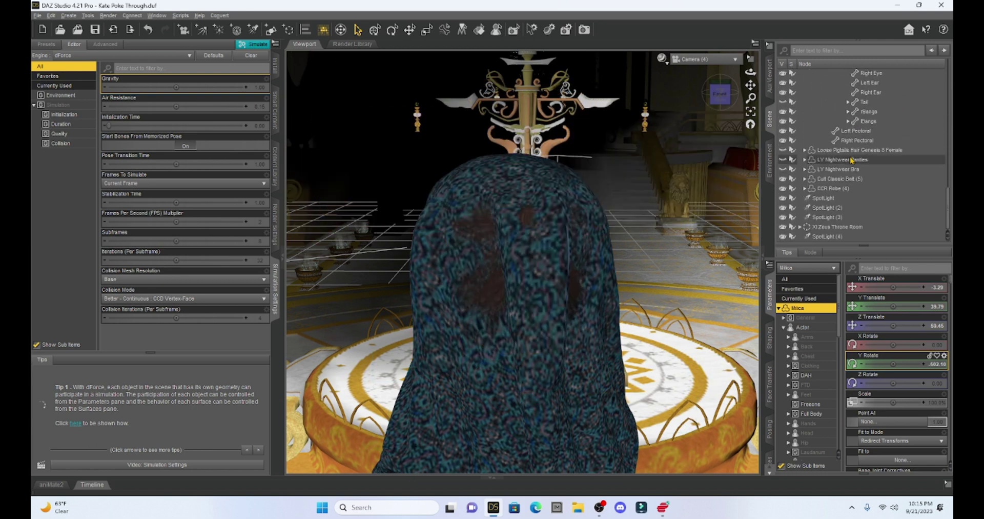
{"action": "left_click", "coordinate": [835, 190]}
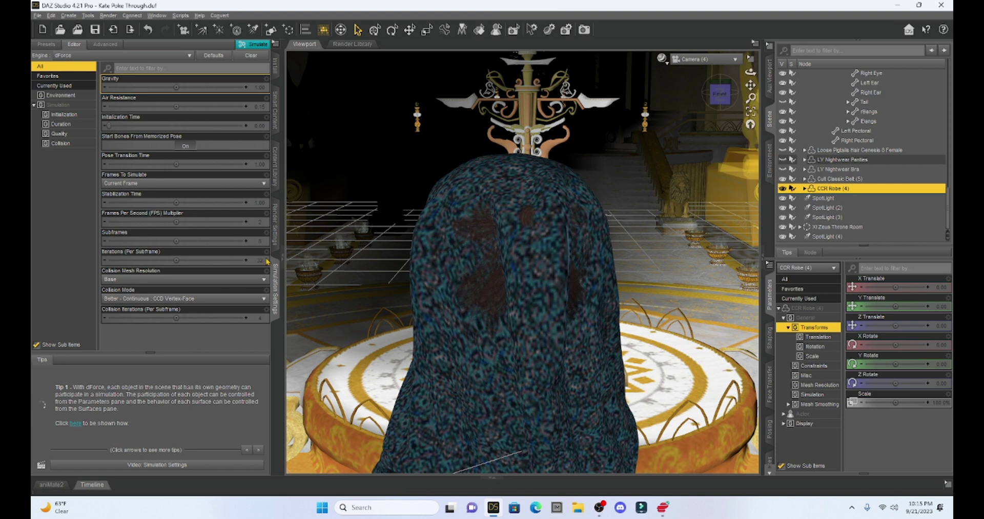
Step: Switch to the Mesh Grabber tool to reshape the robe mesh at the top of the hood
{"action": "left_click", "coordinate": [89, 15]}
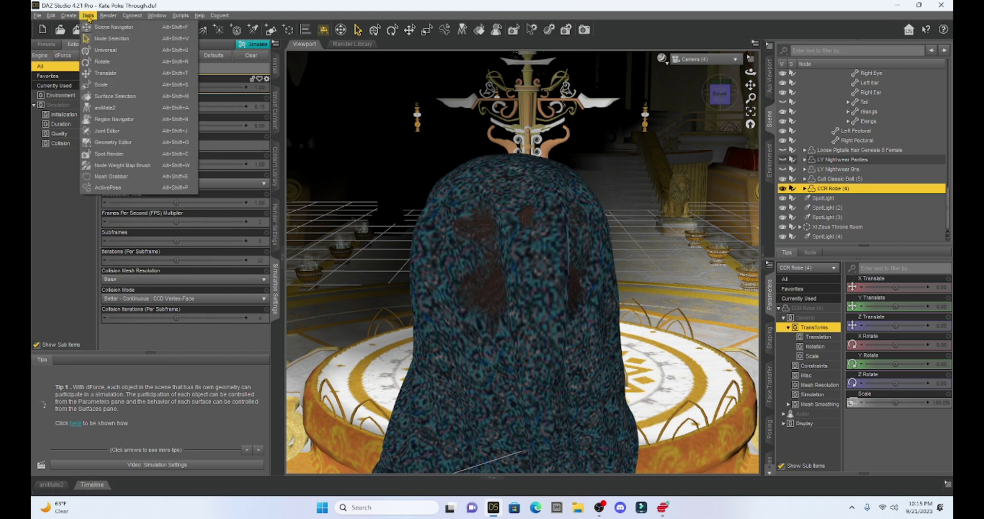
{"action": "left_click", "coordinate": [114, 179]}
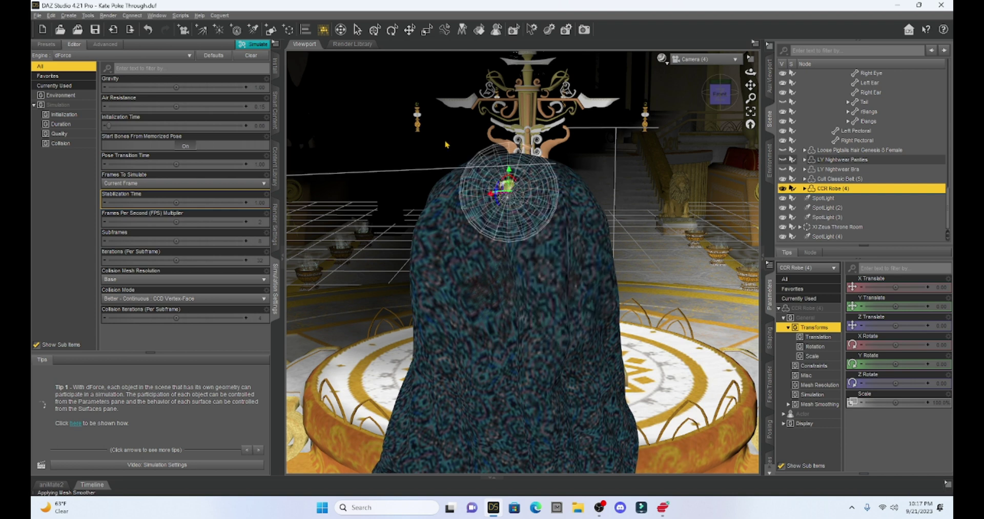
{"action": "left_click", "coordinate": [358, 30]}
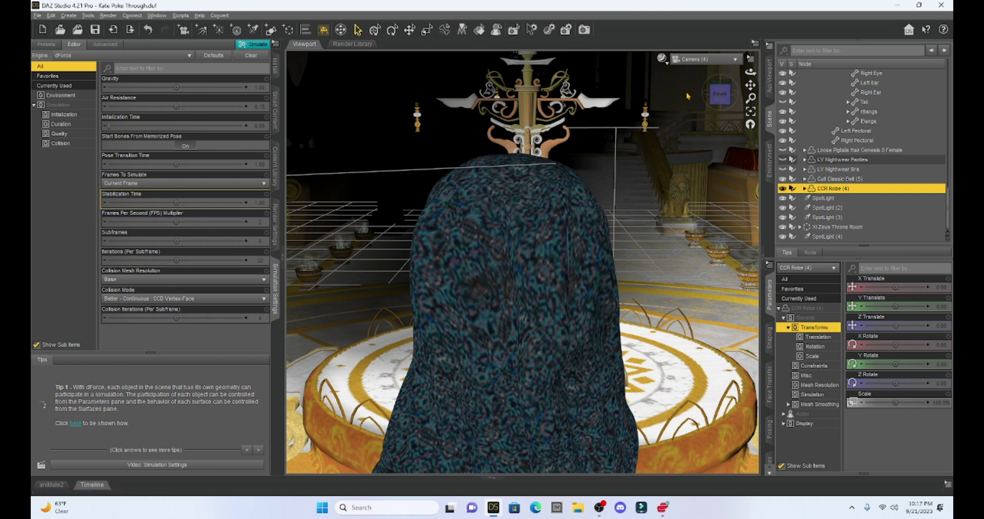
{"action": "scroll", "coordinate": [604, 245], "scroll_direction": "down", "scroll_amount": 8}
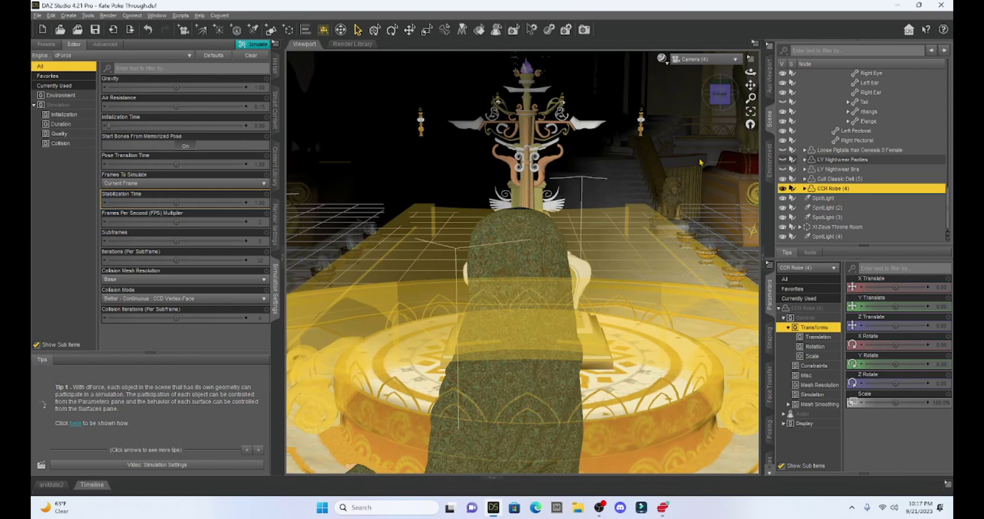
{"action": "left_click_drag", "start_coordinate": [750, 85], "coordinate": [750, 113]}
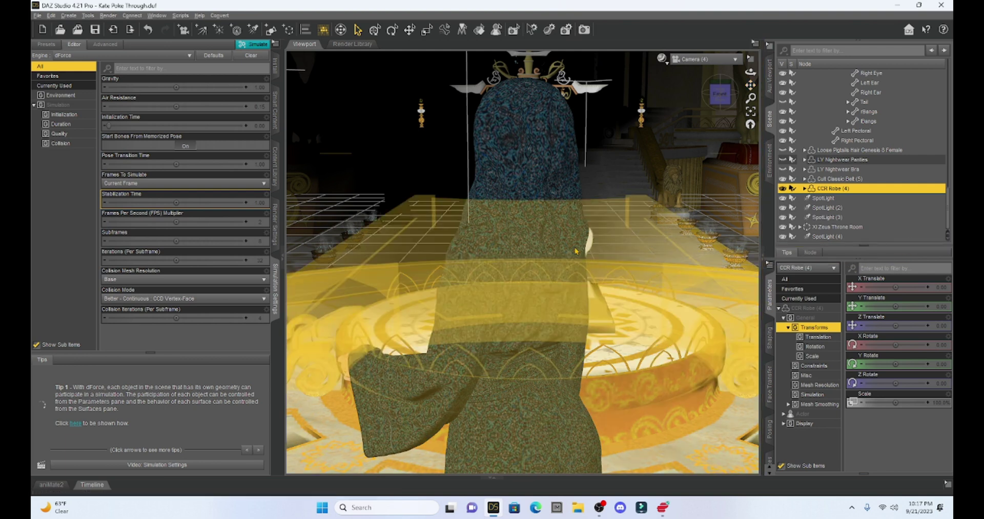
{"action": "left_click", "coordinate": [720, 95]}
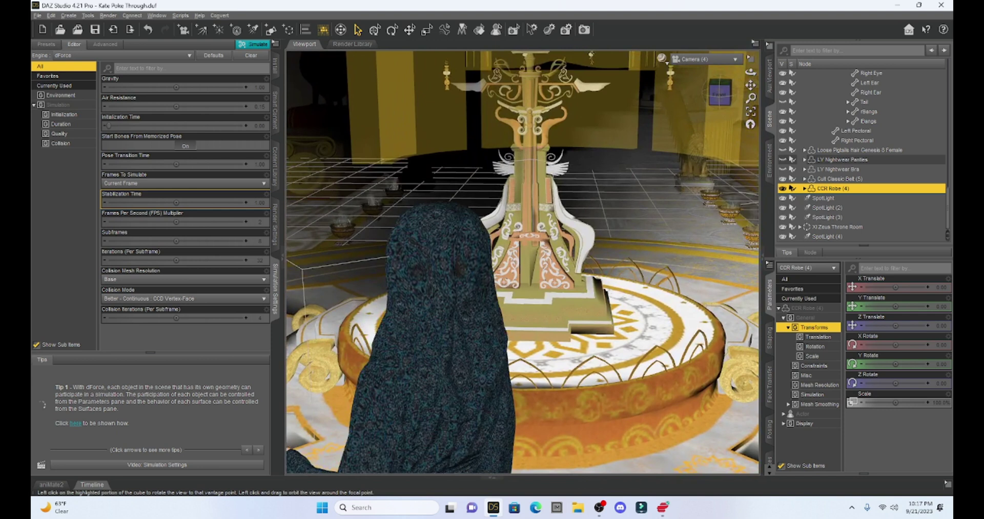
{"action": "left_click", "coordinate": [459, 270]}
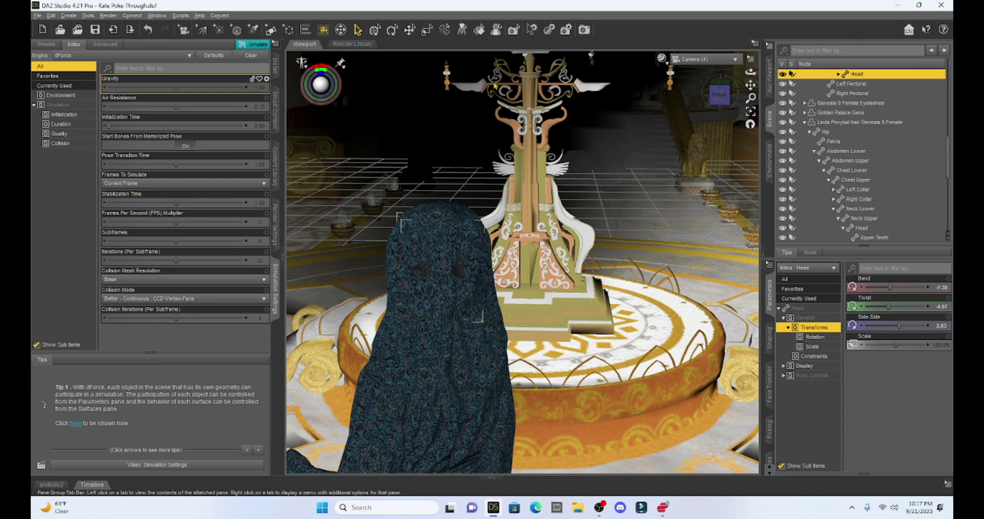
{"action": "scroll", "coordinate": [845, 174], "scroll_direction": "down", "scroll_amount": 4}
{"action": "scroll", "coordinate": [845, 175], "scroll_direction": "down", "scroll_amount": 3}
{"action": "left_click", "coordinate": [830, 189]}
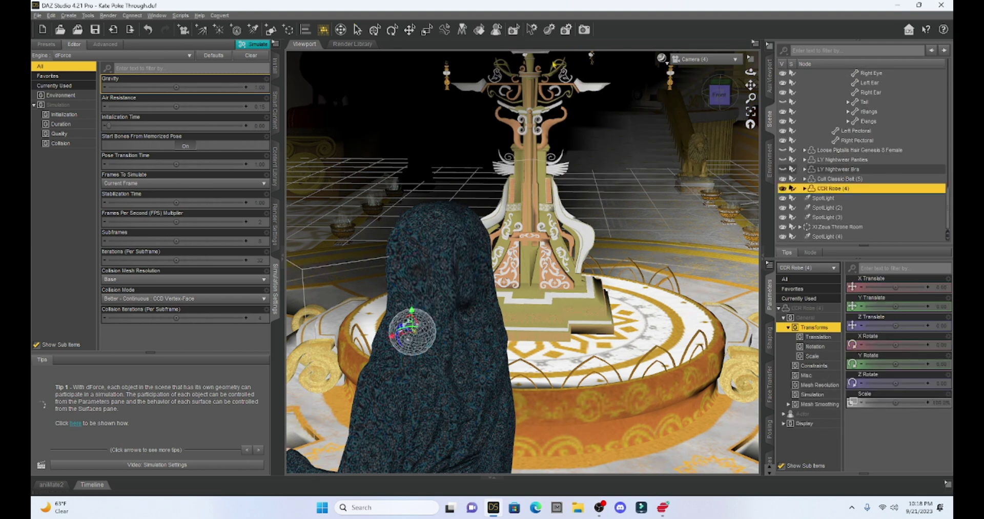
{"action": "left_click", "coordinate": [358, 30]}
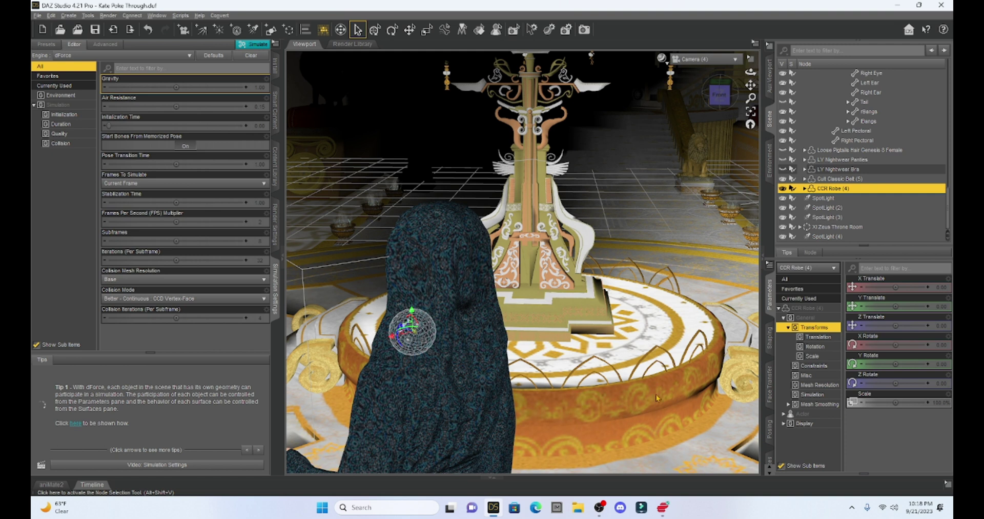
{"action": "left_click", "coordinate": [446, 423]}
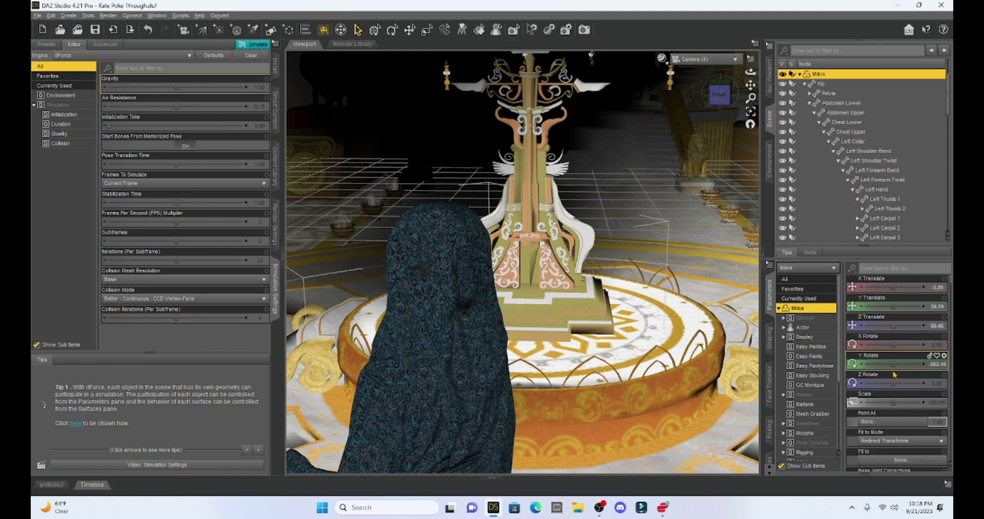
Step: Rotate the hooded figure to Y Rotate -717.23 and bring the camera close to her face
{"action": "left_click_drag", "start_coordinate": [894, 364], "coordinate": [875, 364]}
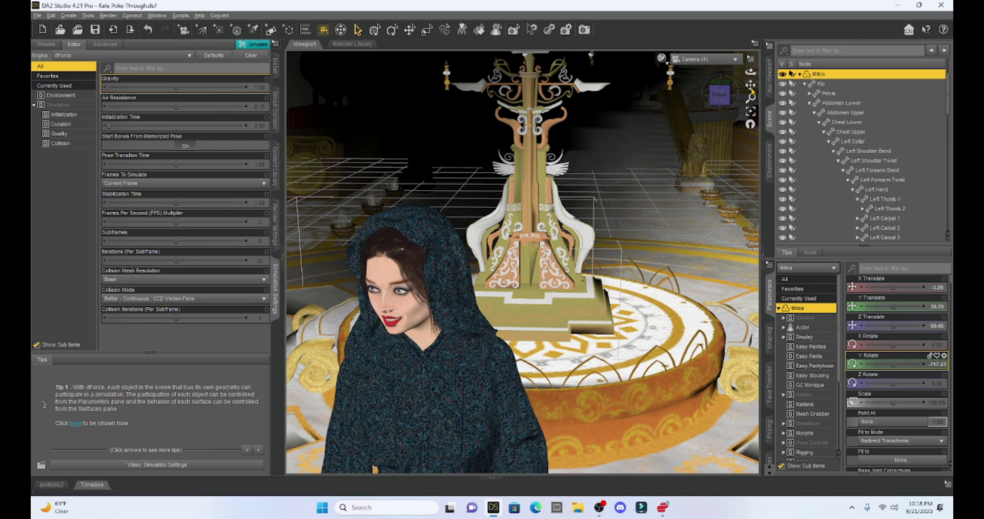
{"action": "right_click_drag", "start_coordinate": [750, 85], "coordinate": [750, 69]}
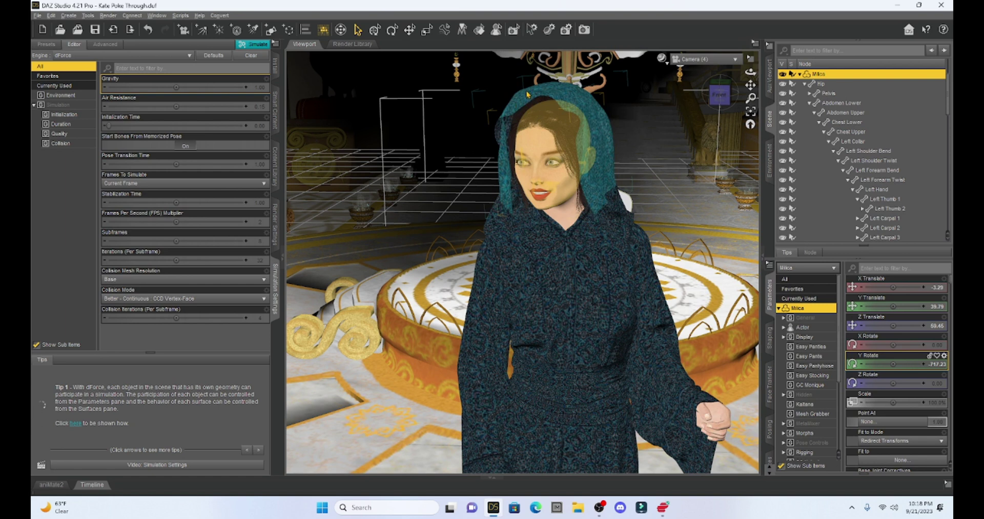
{"action": "left_click", "coordinate": [510, 34]}
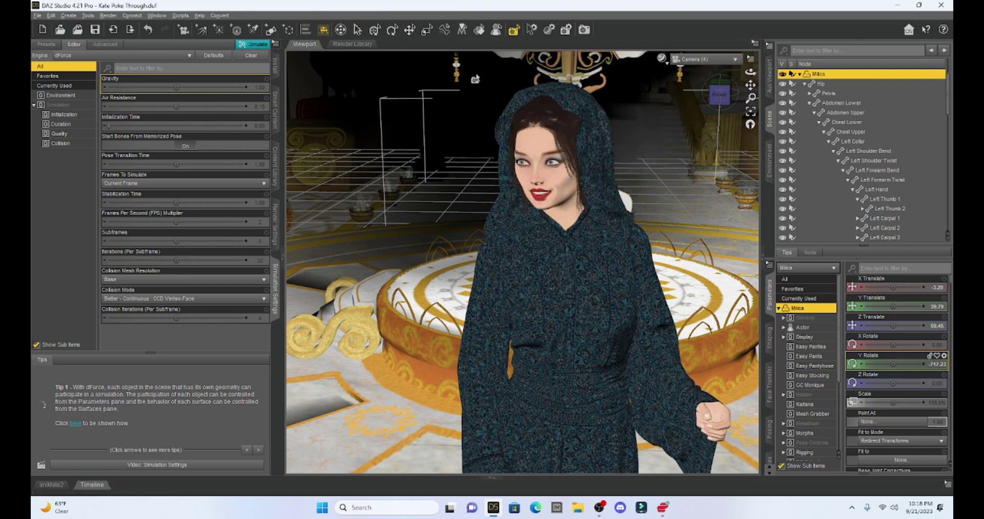
Step: Spot-render the hood and upper torso, cancel at about 73%, and return to Node Selection
{"action": "left_click_drag", "start_coordinate": [474, 66], "coordinate": [675, 228]}
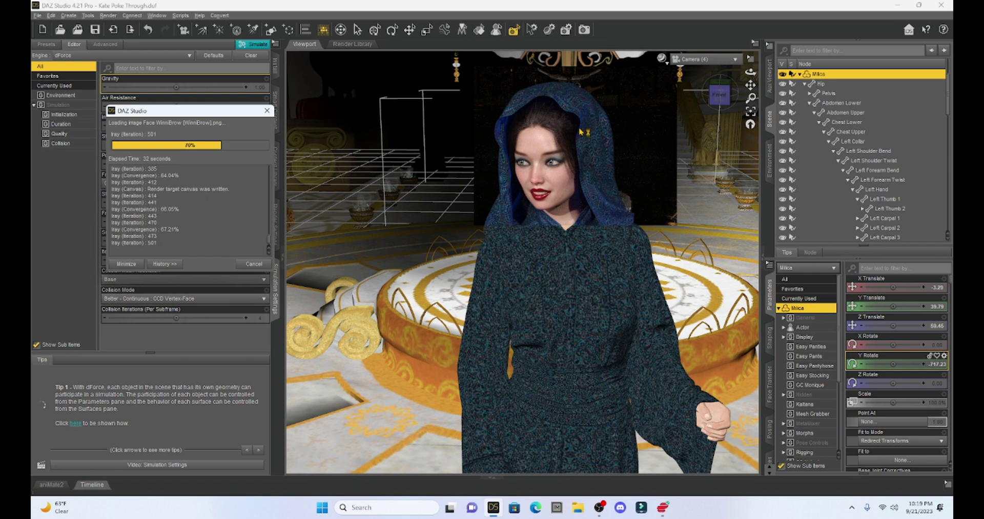
{"action": "left_click", "coordinate": [254, 263]}
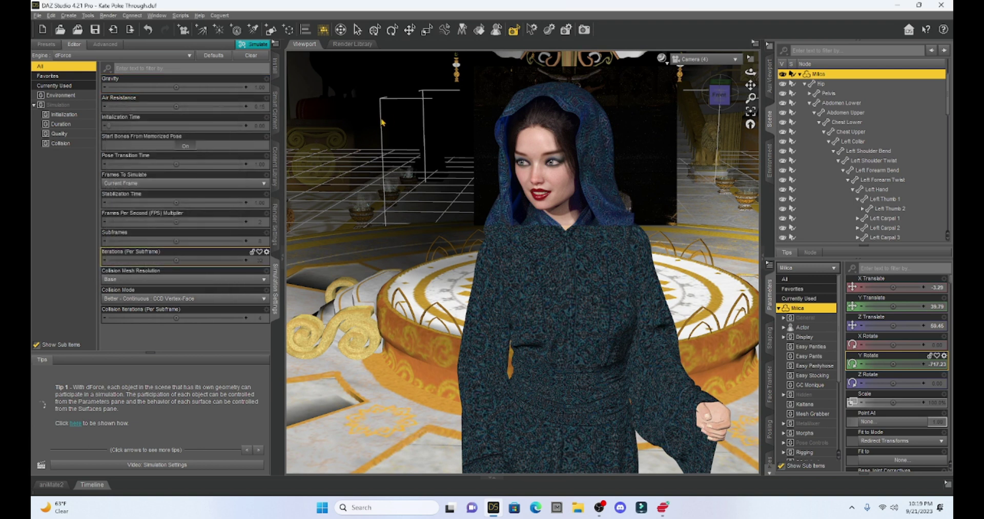
{"action": "left_click", "coordinate": [358, 29]}
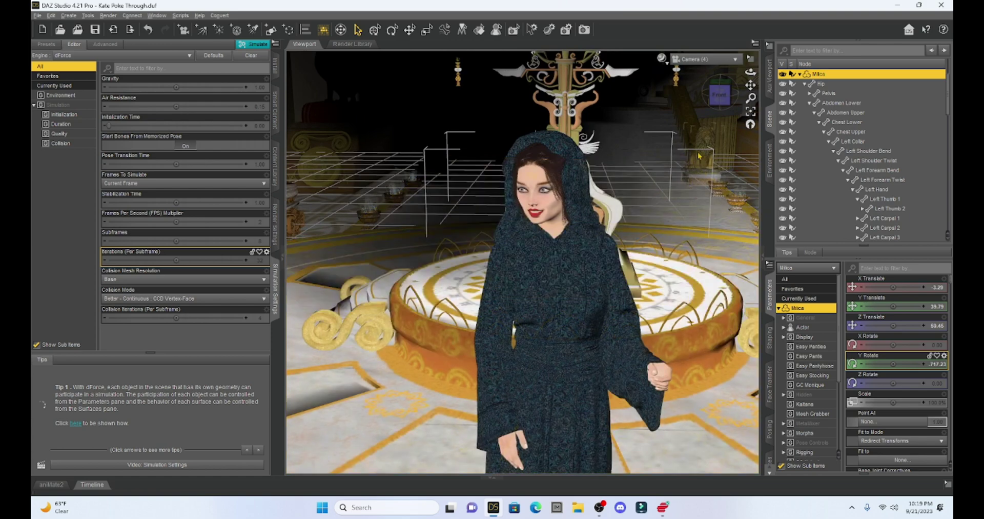
Step: Turn Genesis 8 Female (2) to Y Rotate -249.27 and reframe the view around both figures and the throne
{"action": "left_click_drag", "start_coordinate": [750, 84], "coordinate": [723, 86]}
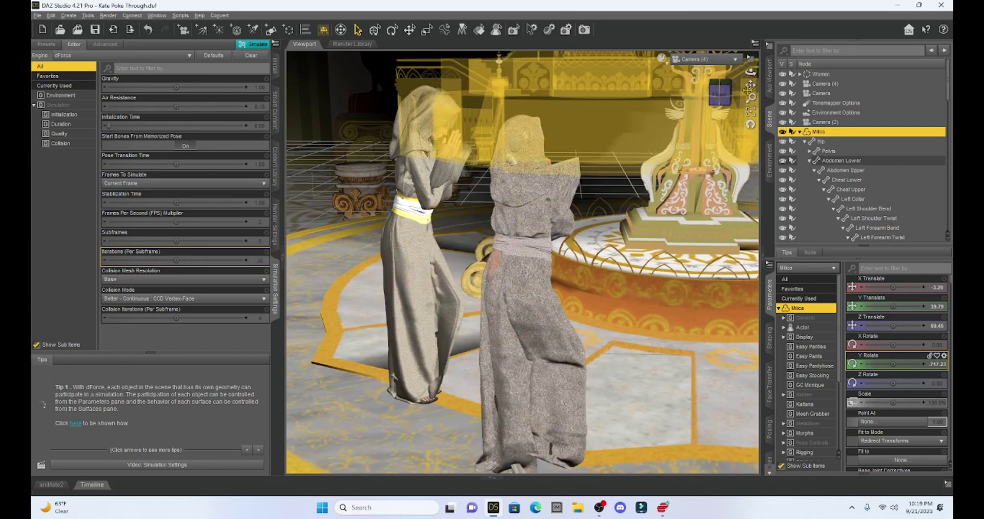
{"action": "left_click_drag", "start_coordinate": [750, 85], "coordinate": [750, 92]}
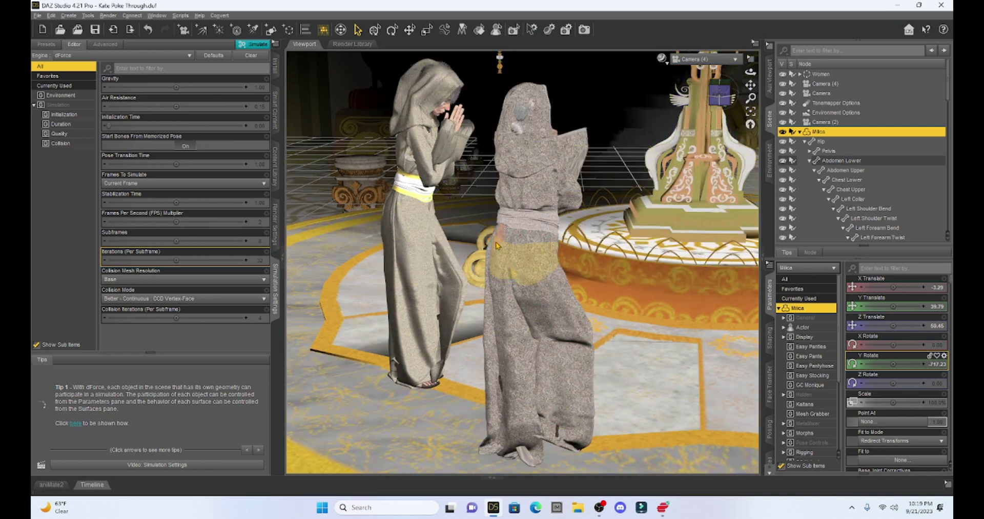
{"action": "left_click", "coordinate": [495, 246]}
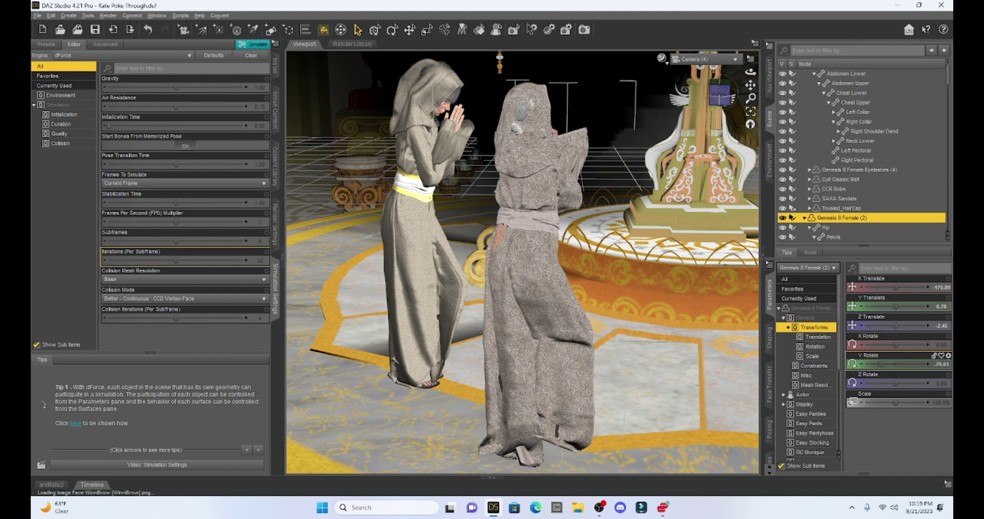
{"action": "mouse_move", "coordinate": [894, 364]}
{"action": "left_mouse_down"}
{"action": "mouse_move", "coordinate": [876, 364]}
{"action": "mouse_move", "coordinate": [890, 364]}
{"action": "left_mouse_up"}
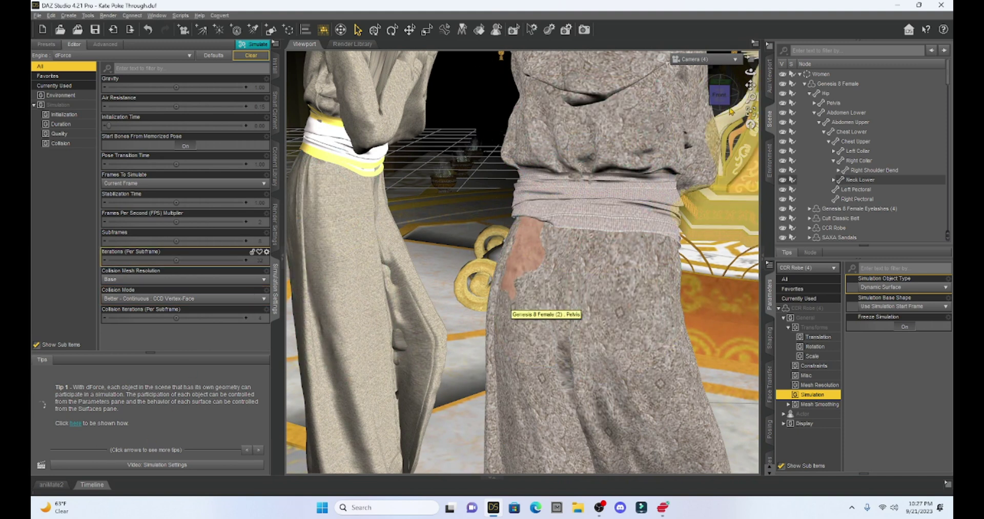
{"action": "right_click_drag", "start_coordinate": [749, 85], "coordinate": [750, 108]}
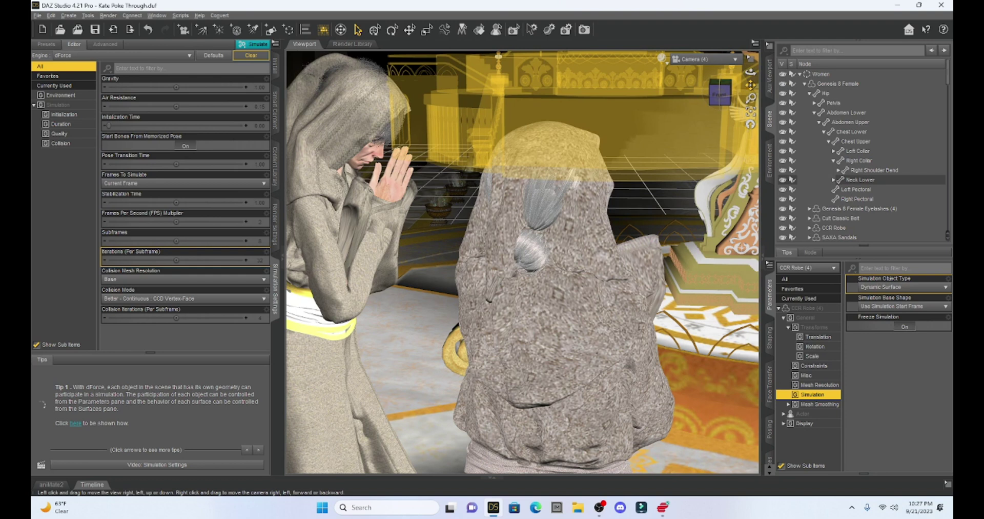
{"action": "right_click_drag", "start_coordinate": [749, 86], "coordinate": [749, 71]}
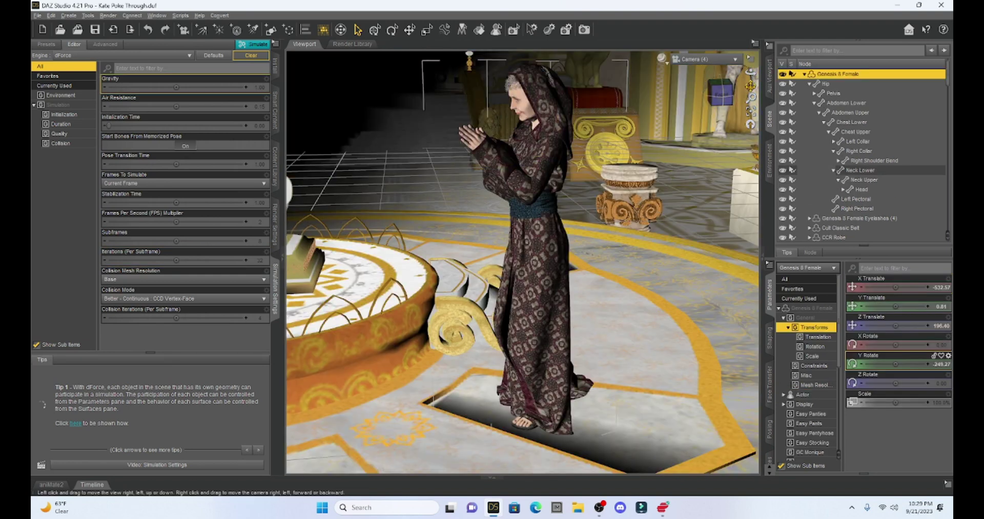
{"action": "right_click_drag", "start_coordinate": [750, 87], "coordinate": [750, 73]}
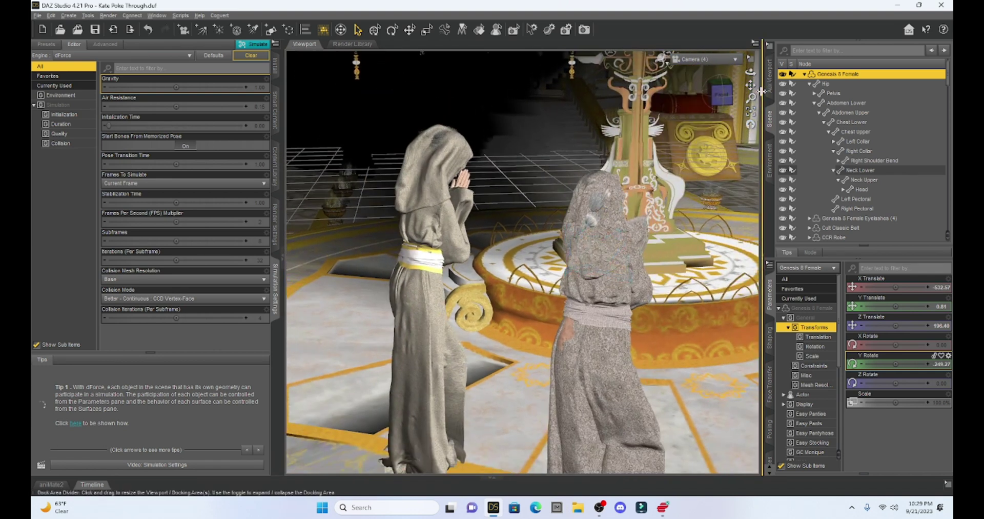
{"action": "right_click_drag", "start_coordinate": [750, 84], "coordinate": [750, 78]}
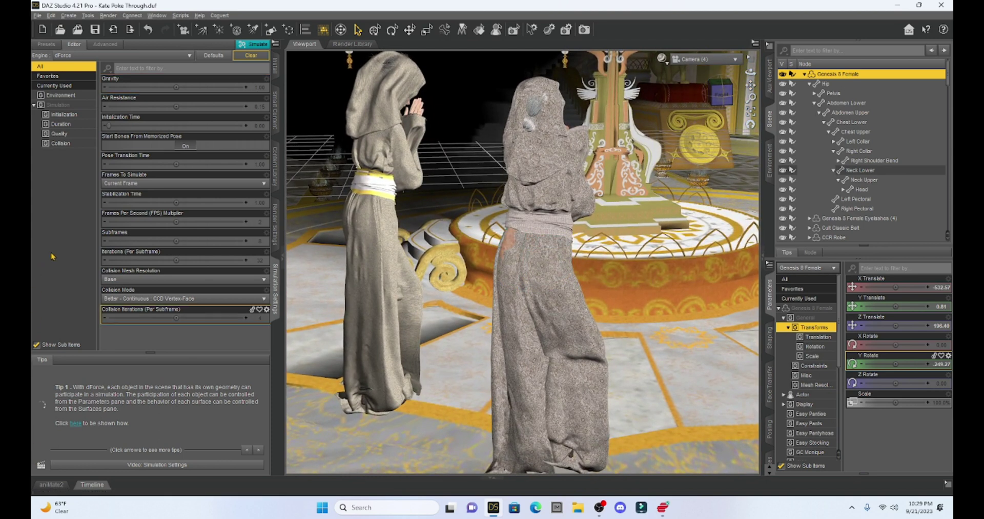
{"action": "left_click", "coordinate": [261, 47]}
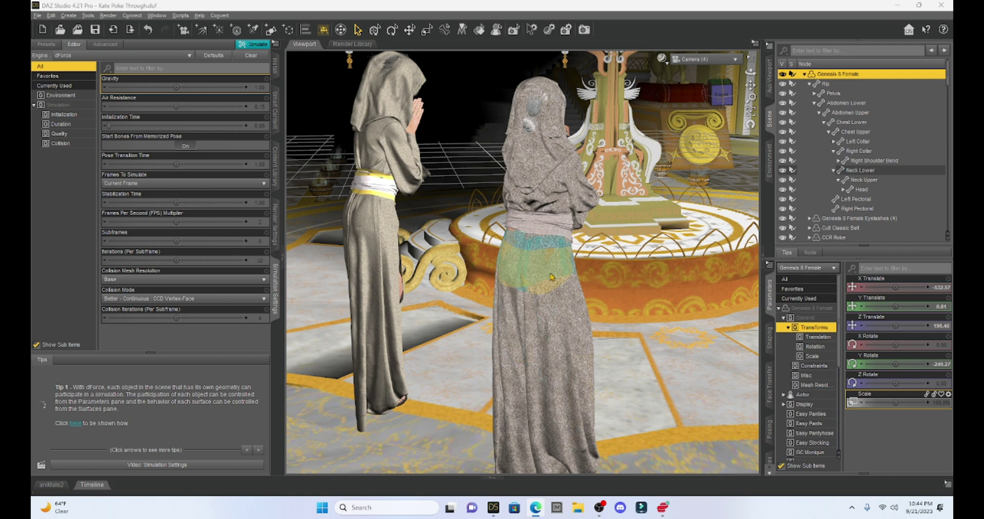
Step: Zoom out and pan to frame both figures, then select the second figure's Pelvis bone
{"action": "scroll", "coordinate": [551, 276], "scroll_direction": "down", "scroll_amount": 2}
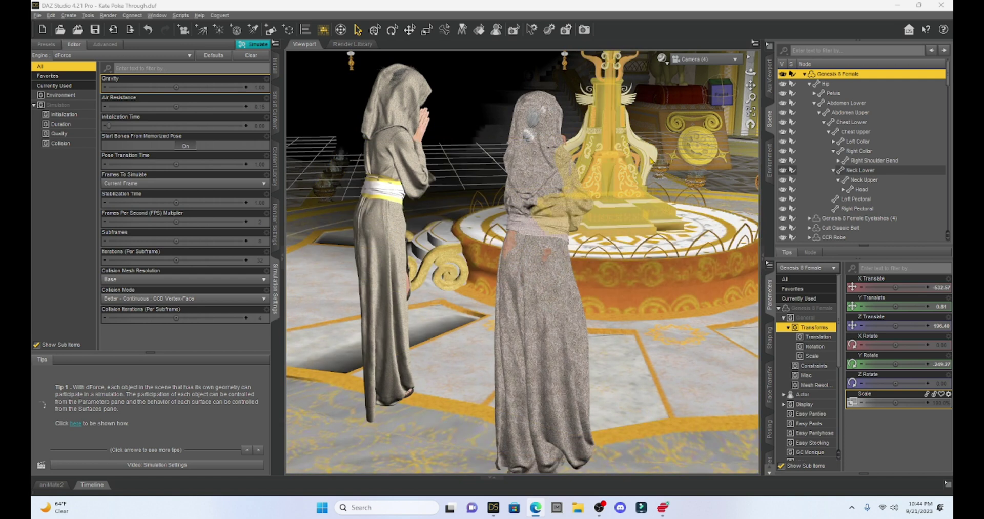
{"action": "left_click_drag", "start_coordinate": [751, 85], "coordinate": [752, 99]}
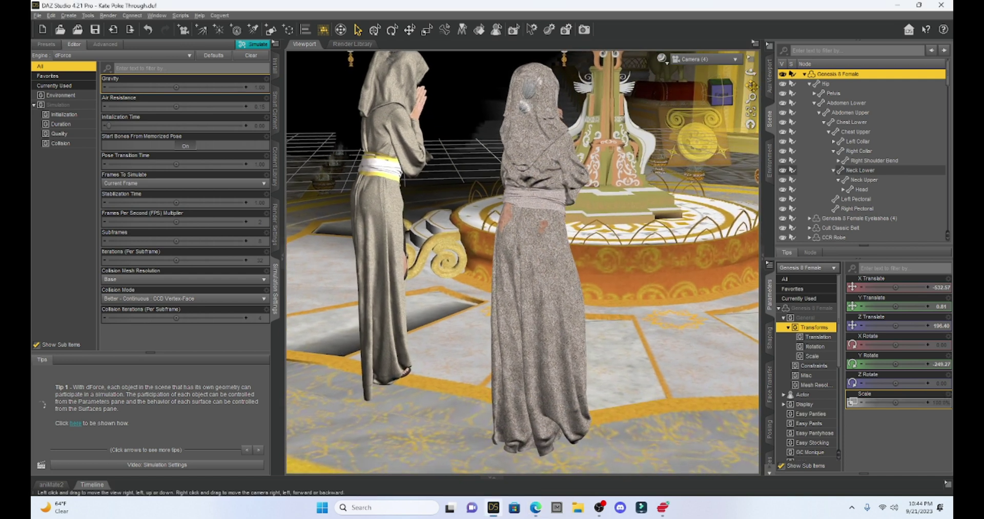
{"action": "left_click", "coordinate": [504, 222]}
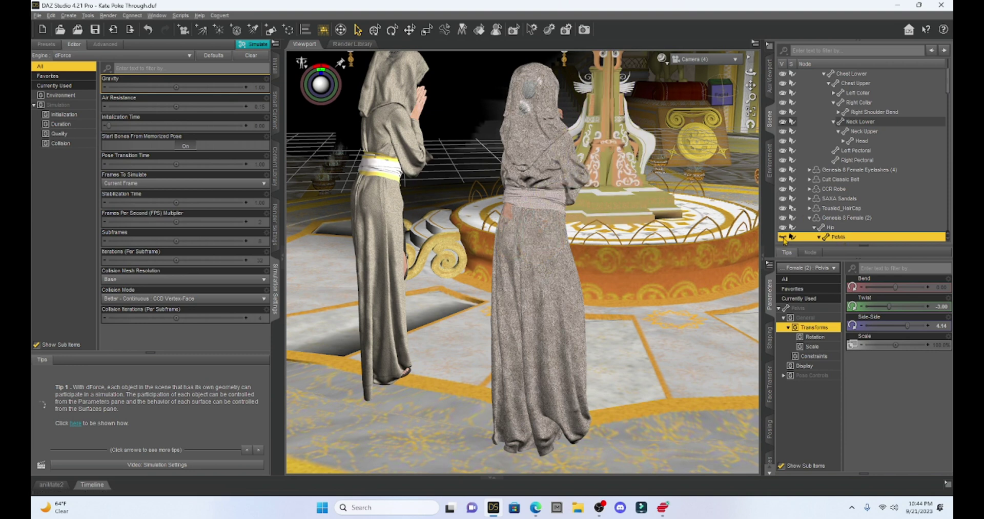
Step: Select the second figure's Abdomen Lower bone and zoom in on her hips
{"action": "left_click", "coordinate": [505, 209]}
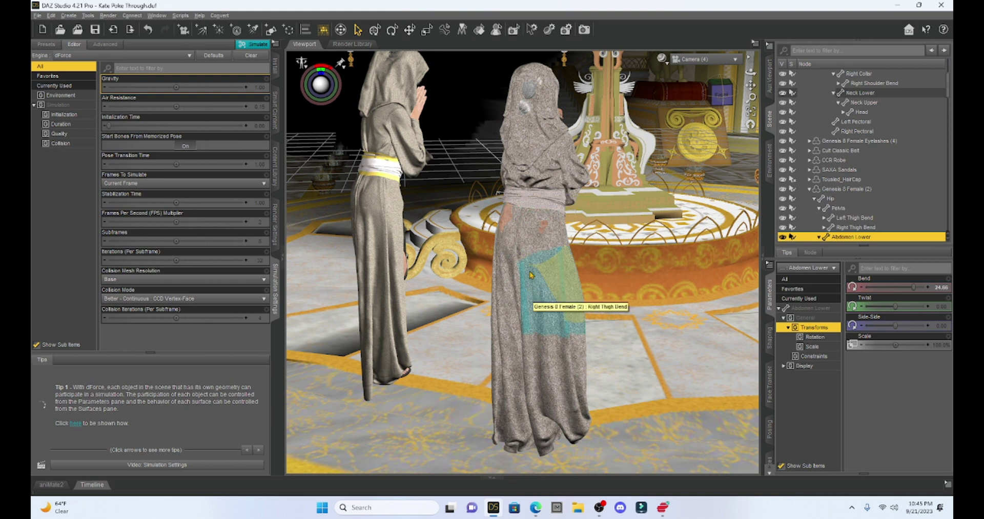
{"action": "scroll", "coordinate": [530, 274], "scroll_direction": "up", "scroll_amount": 5}
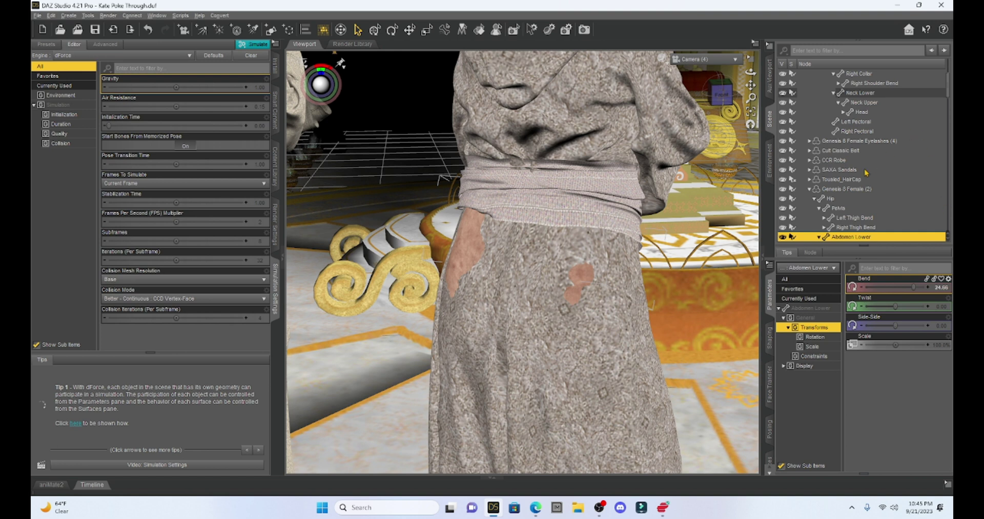
{"action": "scroll", "coordinate": [866, 173], "scroll_direction": "down", "scroll_amount": 5}
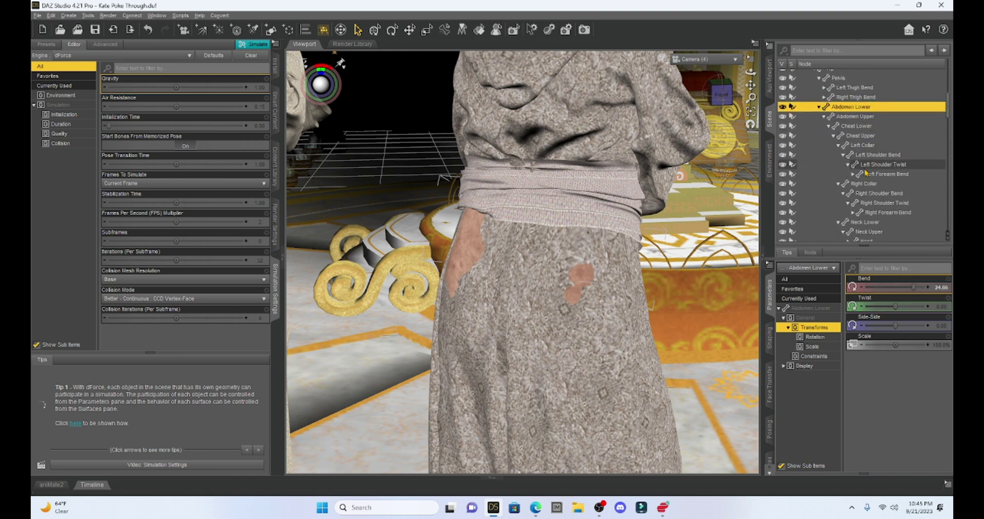
{"action": "scroll", "coordinate": [865, 173], "scroll_direction": "down", "scroll_amount": 4}
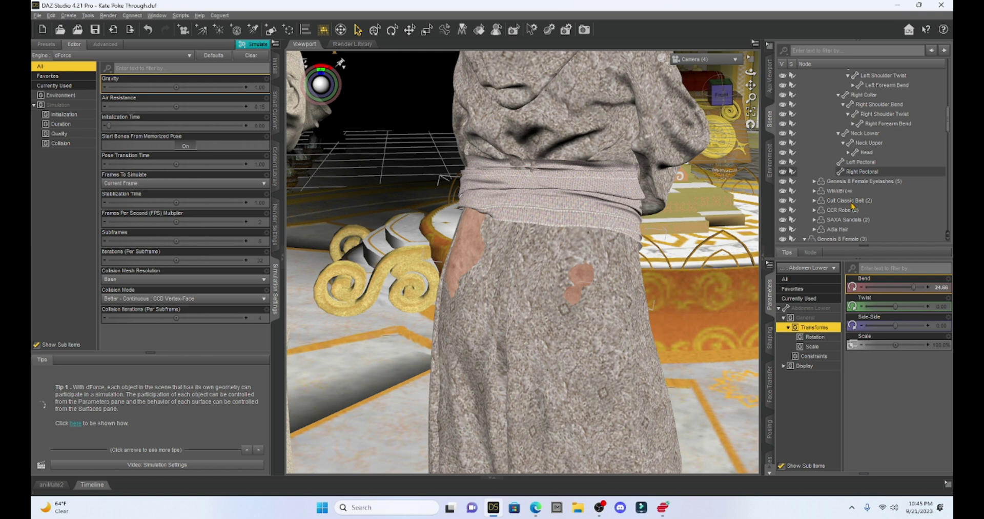
Step: Select CCR Robe (2) and raise its Back and Out morph under Actor
{"action": "left_click", "coordinate": [840, 210]}
{"action": "left_click", "coordinate": [812, 366]}
{"action": "left_click", "coordinate": [784, 385]}
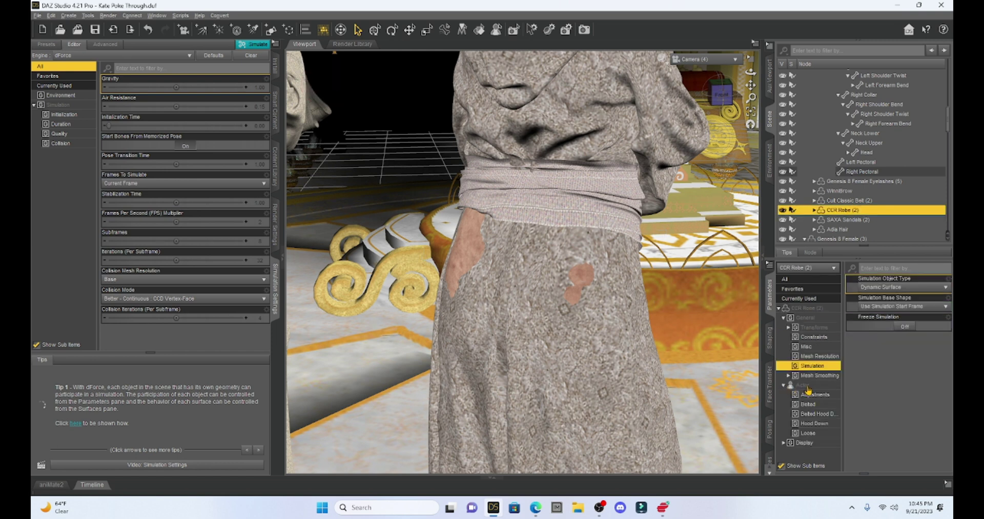
{"action": "left_click", "coordinate": [803, 385]}
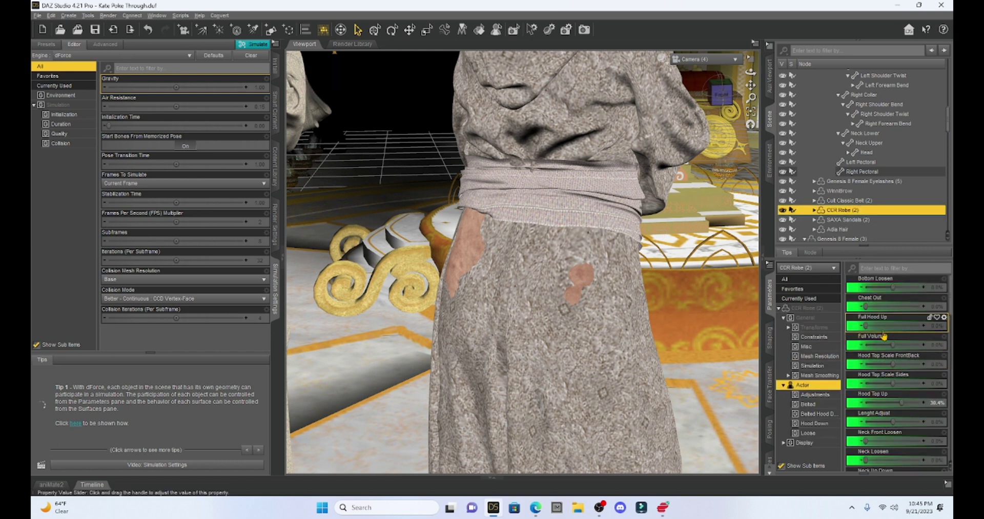
{"action": "scroll", "coordinate": [884, 335], "scroll_direction": "down", "scroll_amount": 10}
{"action": "scroll", "coordinate": [885, 336], "scroll_direction": "down", "scroll_amount": 6}
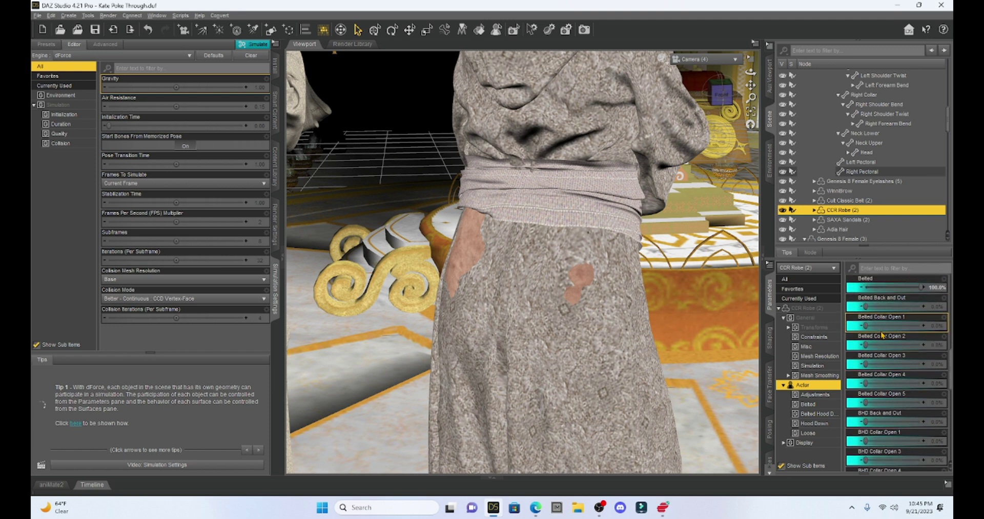
{"action": "scroll", "coordinate": [881, 335], "scroll_direction": "down", "scroll_amount": 6}
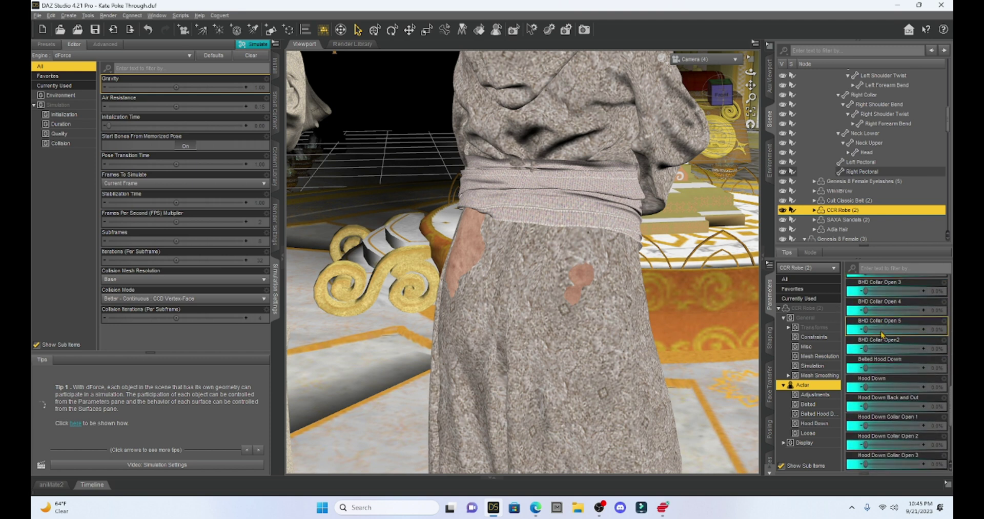
{"action": "scroll", "coordinate": [882, 336], "scroll_direction": "down", "scroll_amount": 6}
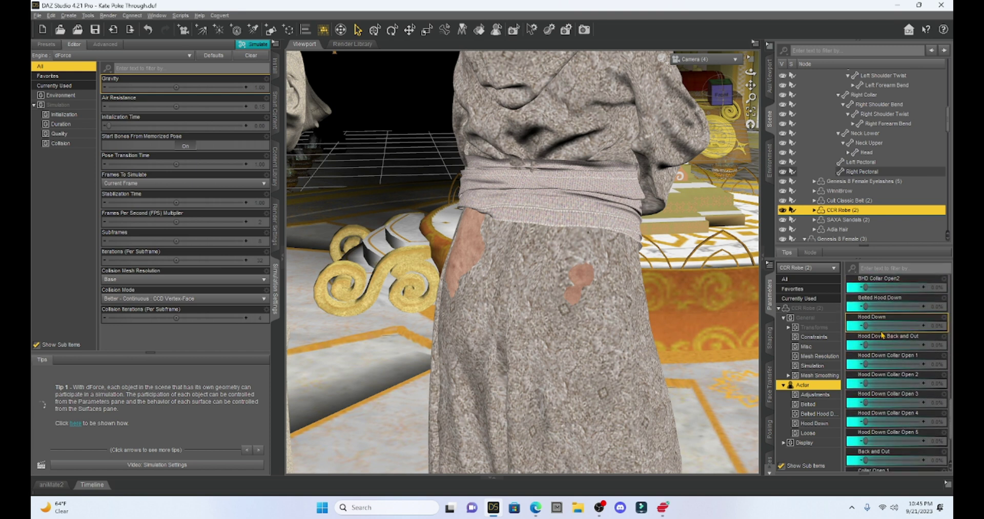
{"action": "scroll", "coordinate": [876, 353], "scroll_direction": "down", "scroll_amount": 2}
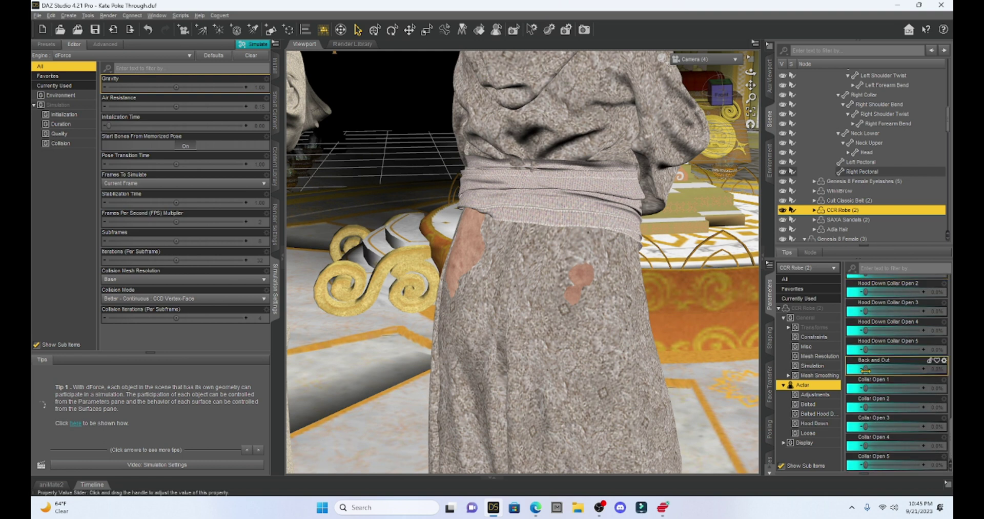
{"action": "left_click_drag", "start_coordinate": [871, 373], "coordinate": [876, 375]}
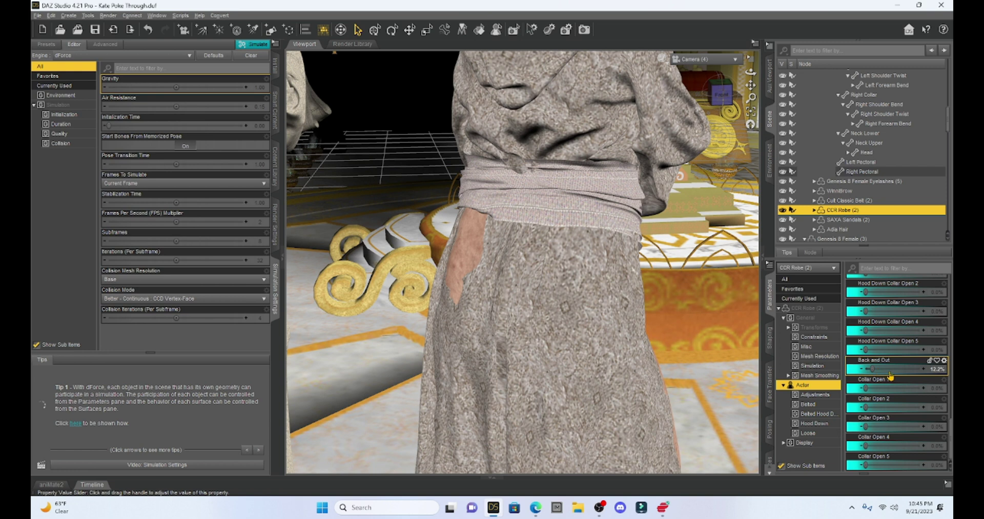
Step: Push the robe's Waist Move FrontBack morph to its 100% limit
{"action": "scroll", "coordinate": [892, 369], "scroll_direction": "up", "scroll_amount": 3}
{"action": "scroll", "coordinate": [898, 365], "scroll_direction": "up", "scroll_amount": 2}
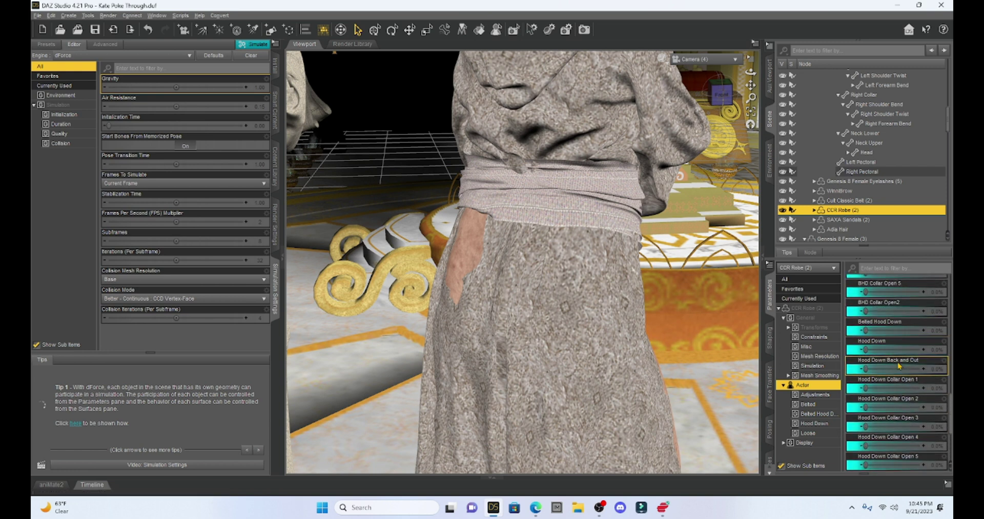
{"action": "scroll", "coordinate": [898, 365], "scroll_direction": "up", "scroll_amount": 7}
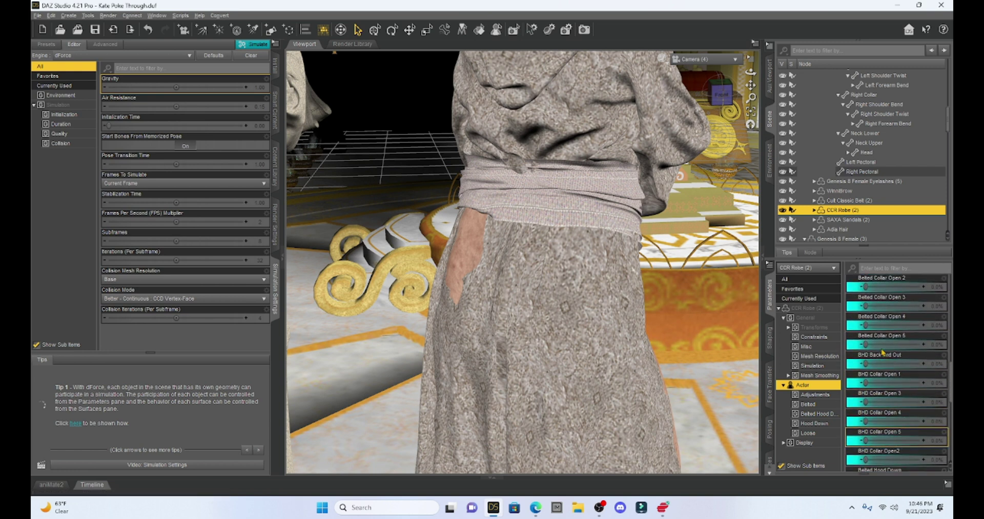
{"action": "scroll", "coordinate": [883, 352], "scroll_direction": "up", "scroll_amount": 7}
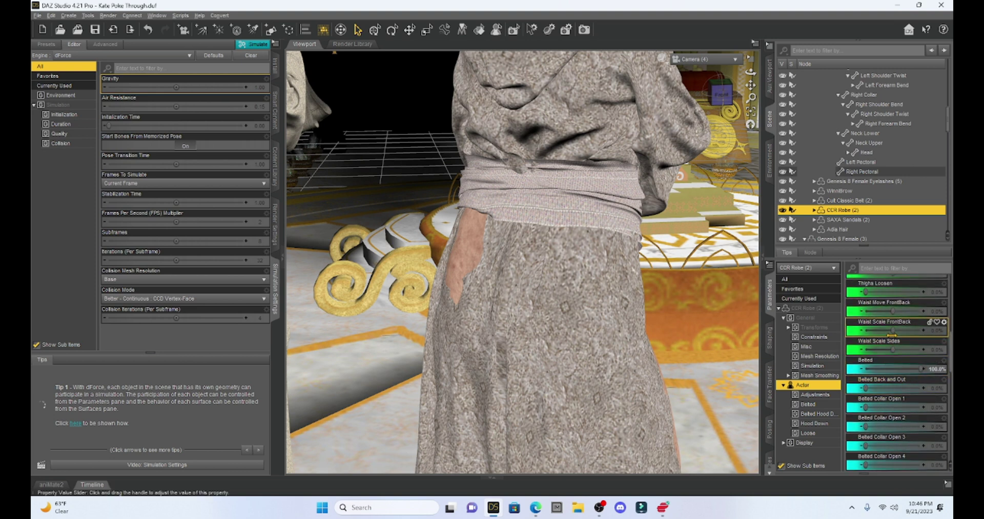
{"action": "left_click_drag", "start_coordinate": [892, 311], "coordinate": [865, 306]}
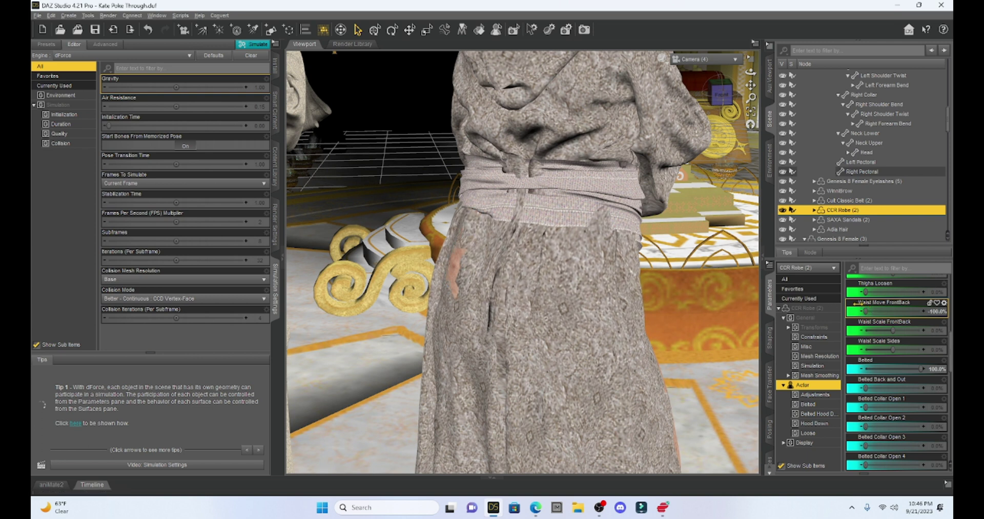
{"action": "left_click", "coordinate": [944, 303]}
Step: Disable Use Limits on Waist Move FrontBack and drag it to -148.6%
{"action": "left_click", "coordinate": [923, 311]}
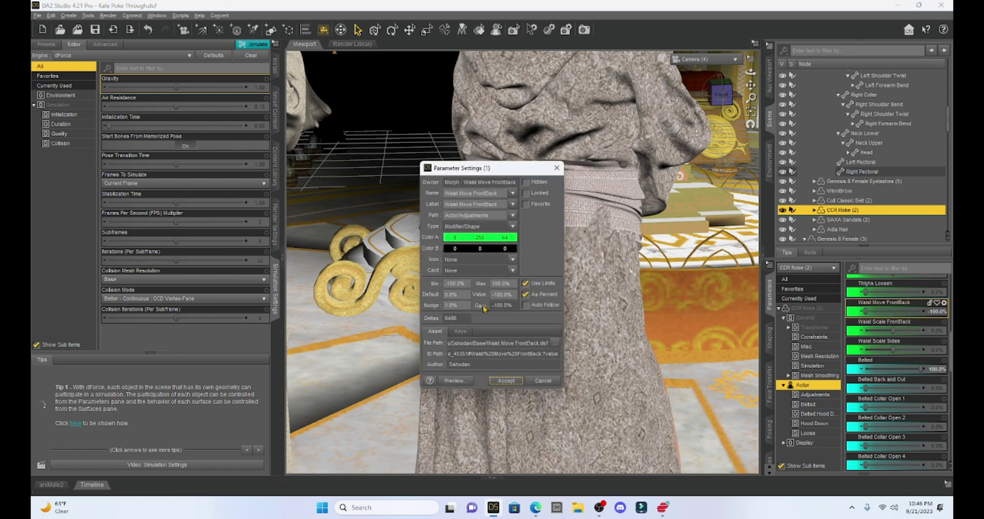
{"action": "left_click", "coordinate": [525, 284]}
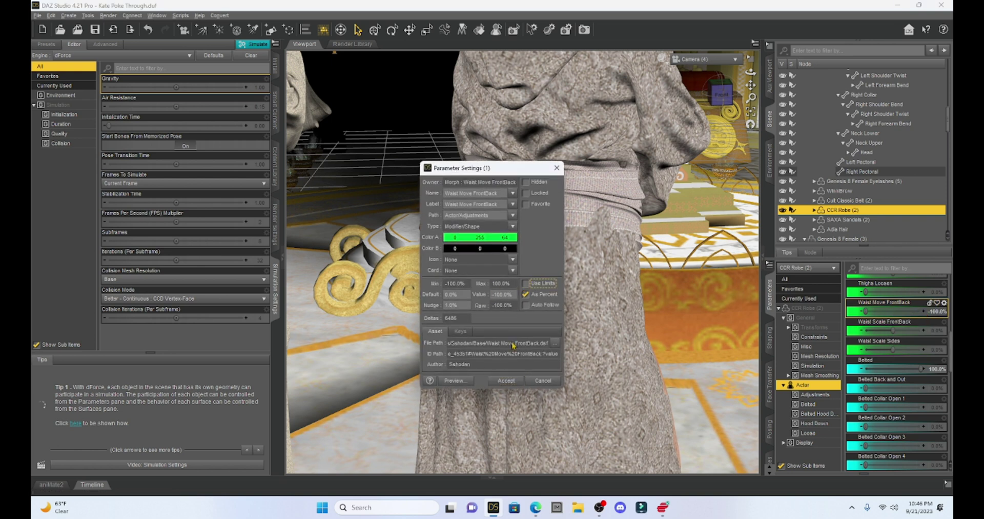
{"action": "left_click", "coordinate": [506, 380]}
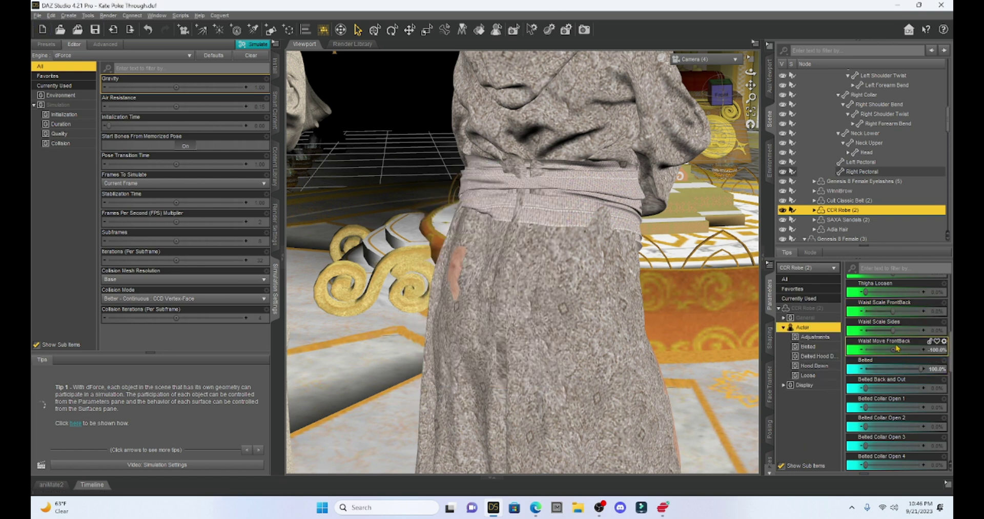
{"action": "left_click_drag", "start_coordinate": [892, 350], "coordinate": [887, 350]}
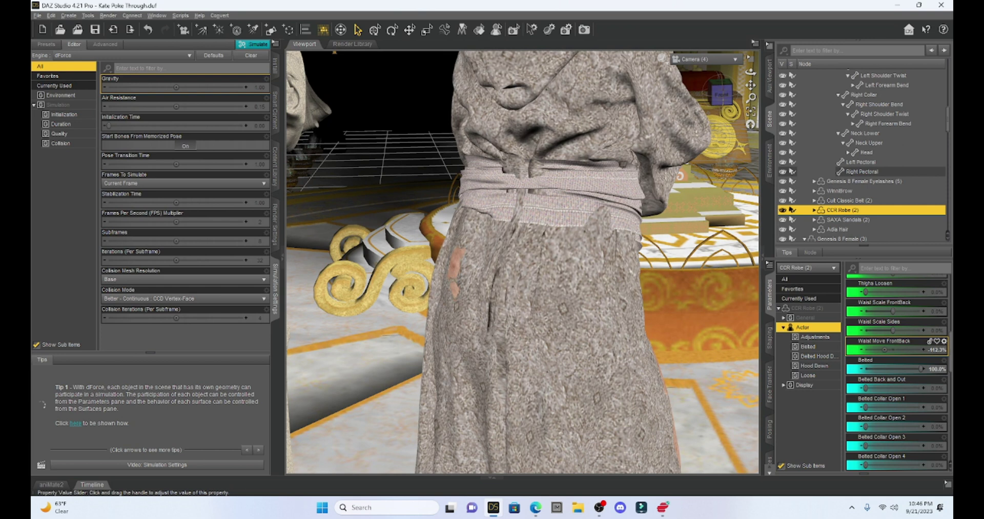
{"action": "left_click_drag", "start_coordinate": [885, 349], "coordinate": [882, 350]}
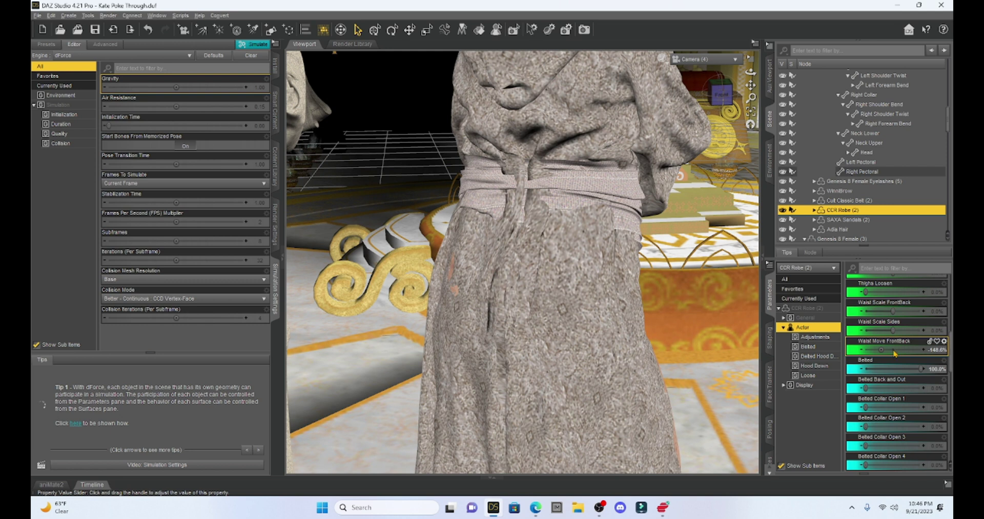
Step: Use Mesh Grabber to pull the second grey robe outward over the exposed hip, then zoom out
{"action": "scroll", "coordinate": [893, 349], "scroll_direction": "up", "scroll_amount": 1}
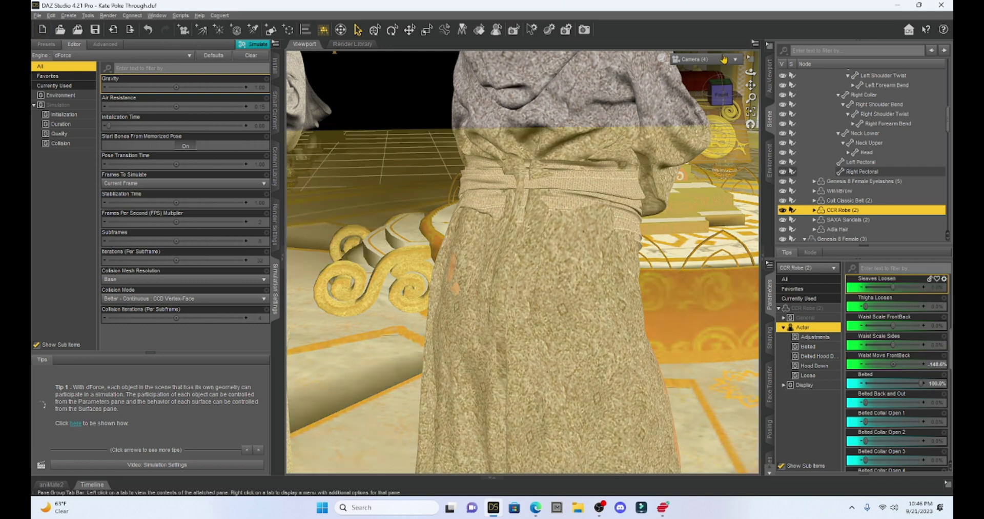
{"action": "left_click", "coordinate": [722, 94]}
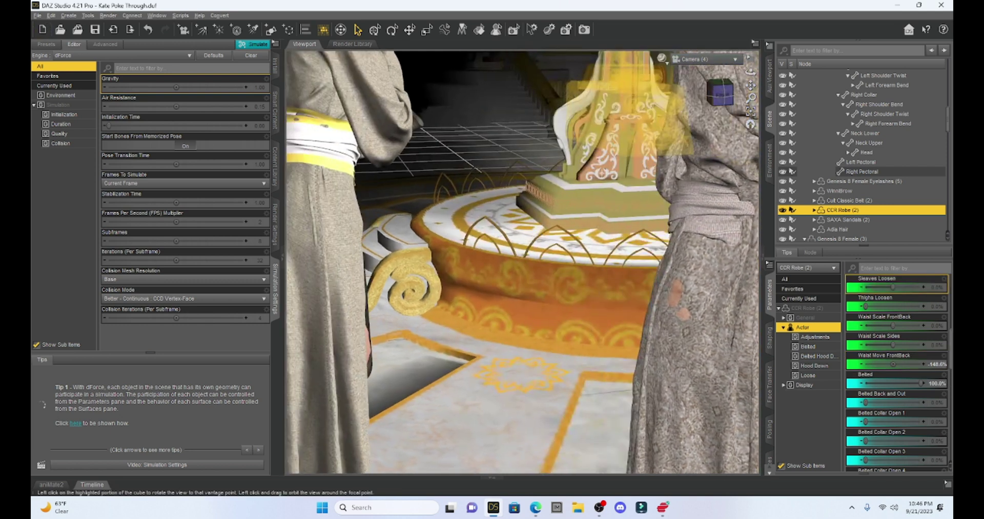
{"action": "left_click_drag", "start_coordinate": [751, 85], "coordinate": [707, 90]}
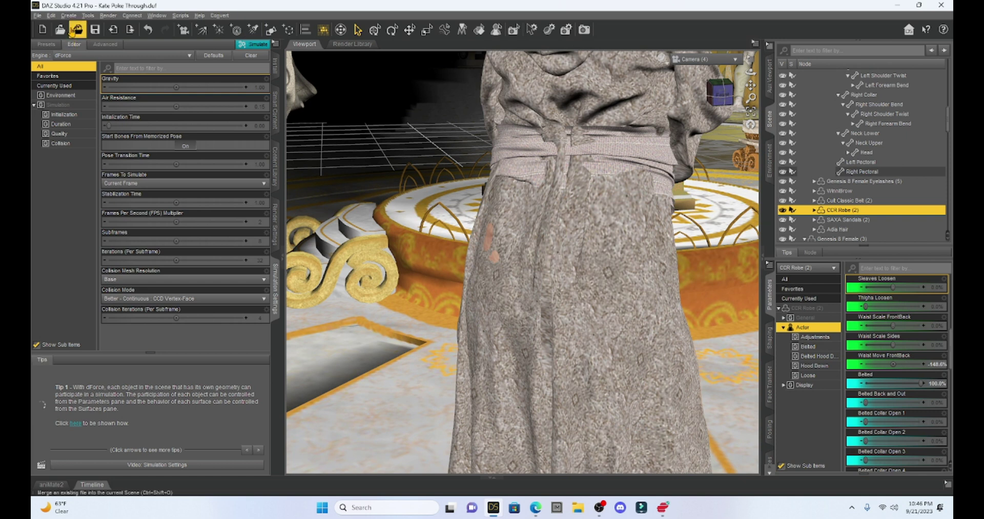
{"action": "left_click", "coordinate": [88, 16]}
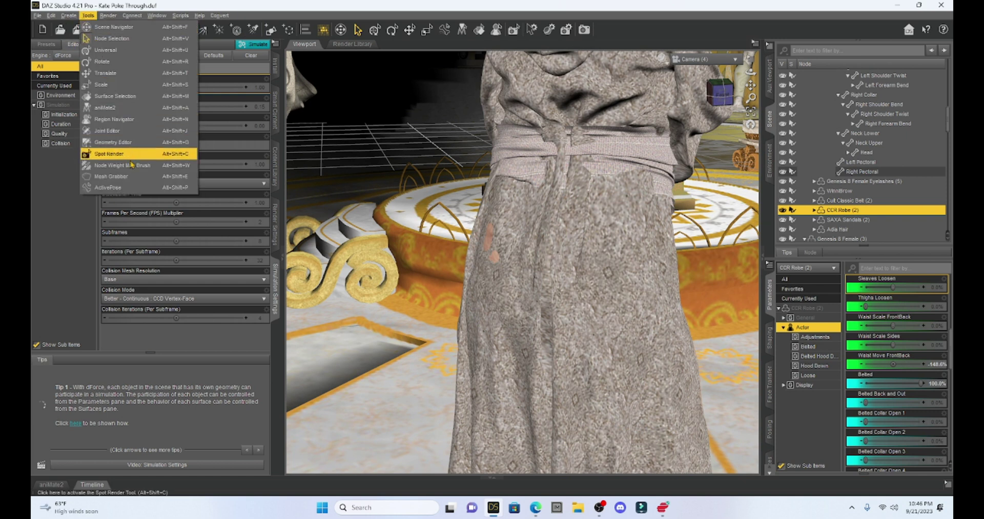
{"action": "left_click", "coordinate": [131, 177]}
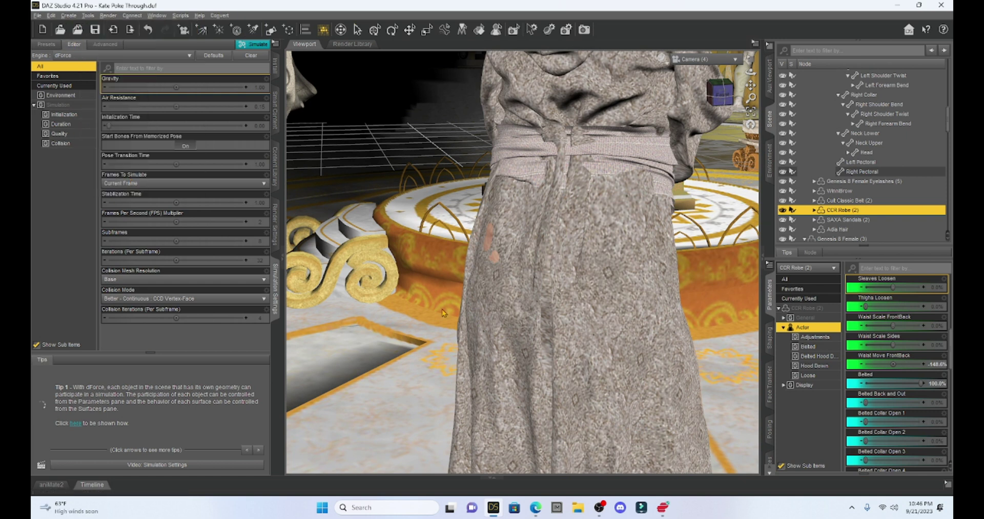
{"action": "left_click", "coordinate": [496, 227]}
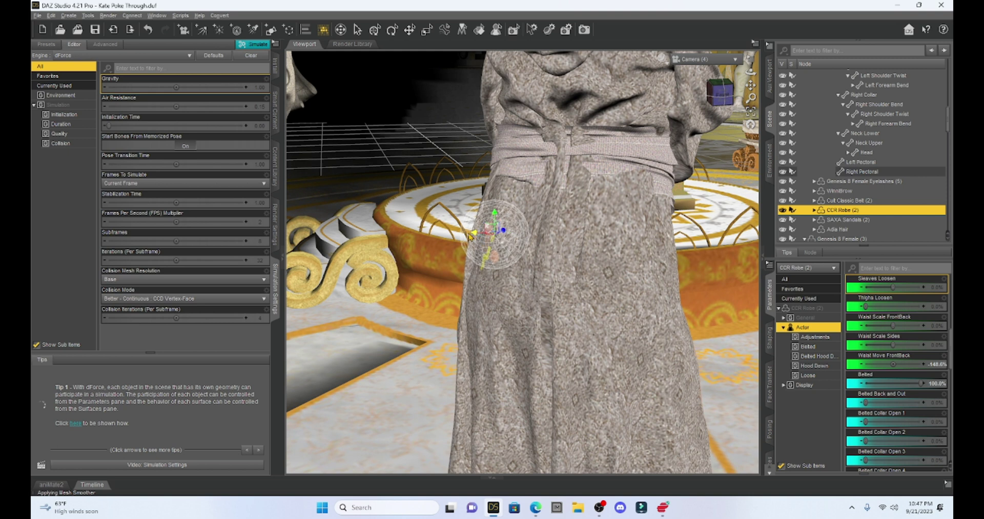
{"action": "left_click_drag", "start_coordinate": [470, 233], "coordinate": [468, 236]}
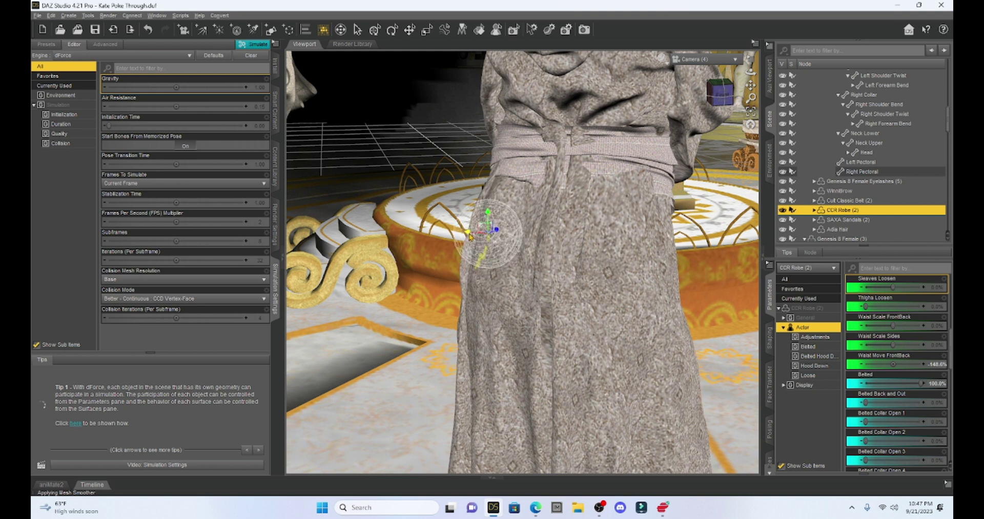
{"action": "left_click", "coordinate": [574, 364]}
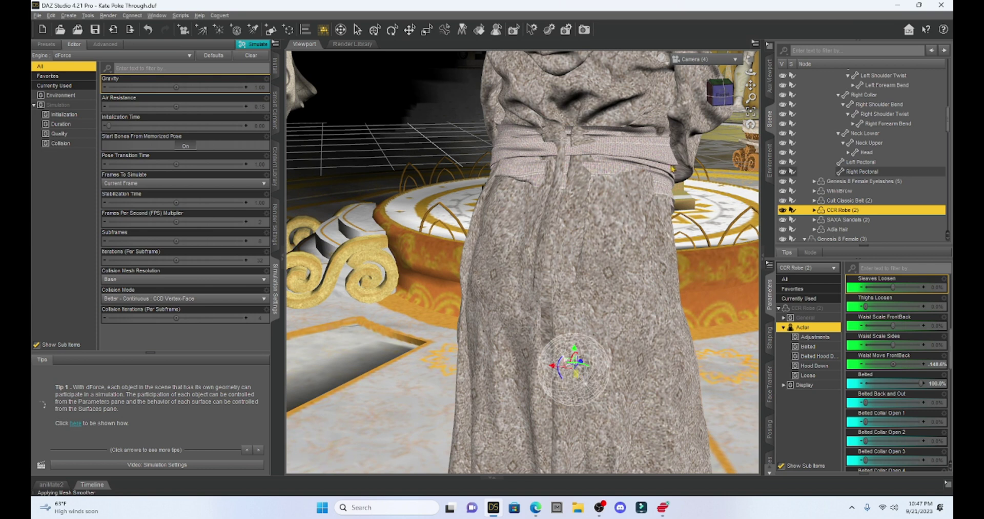
{"action": "left_click", "coordinate": [727, 99]}
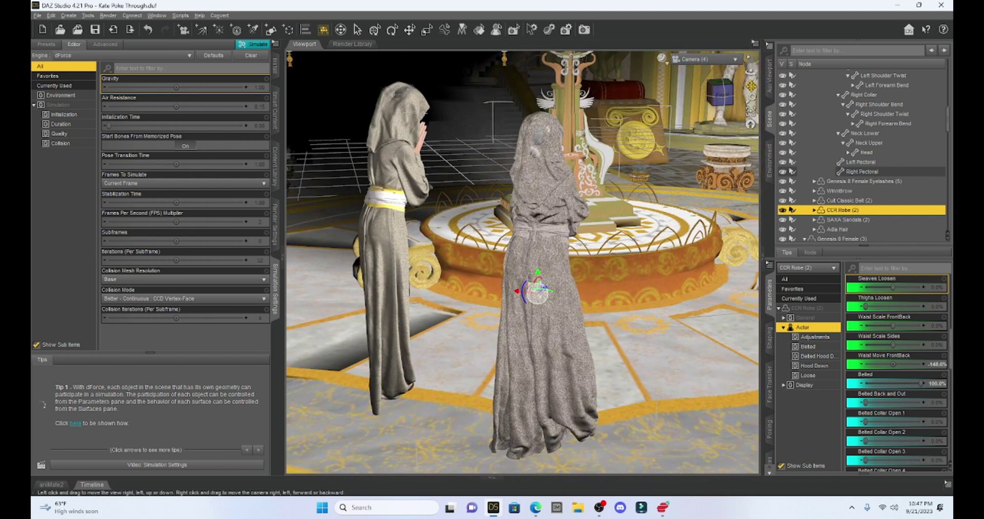
Step: Collapse the Simulation Settings pane and pan the view to show all four robed women
{"action": "left_click_drag", "start_coordinate": [751, 86], "coordinate": [769, 87]}
{"action": "scroll", "coordinate": [615, 254], "scroll_direction": "down", "scroll_amount": 4}
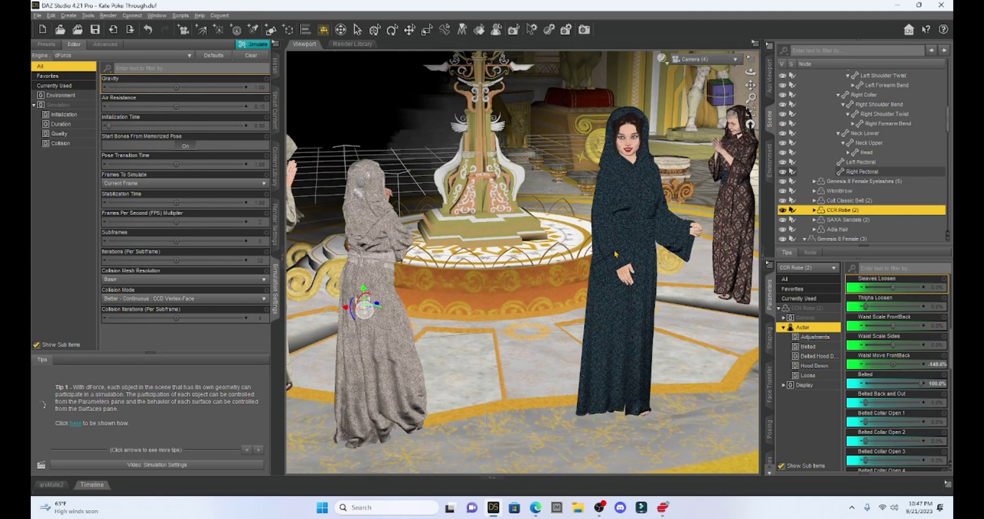
{"action": "scroll", "coordinate": [616, 253], "scroll_direction": "up", "scroll_amount": 2}
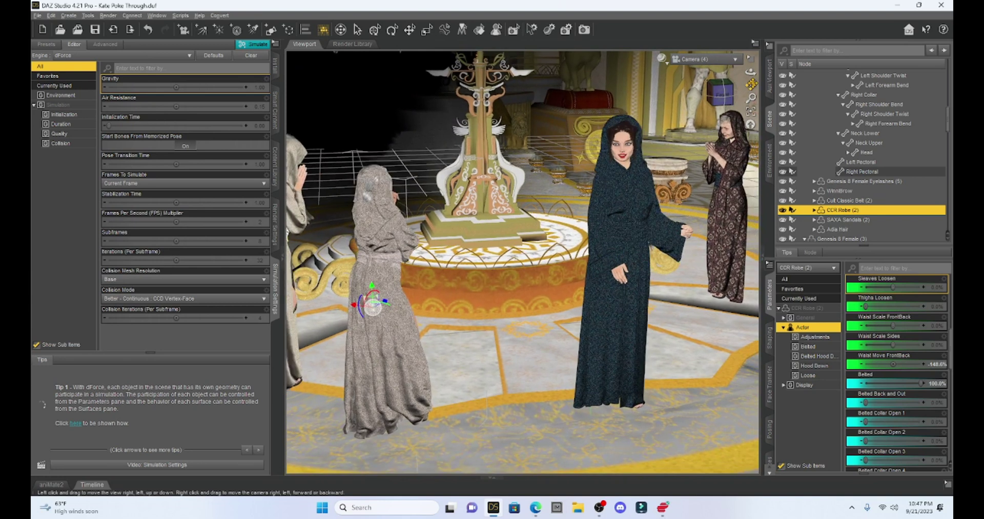
{"action": "left_click_drag", "start_coordinate": [752, 85], "coordinate": [751, 85]}
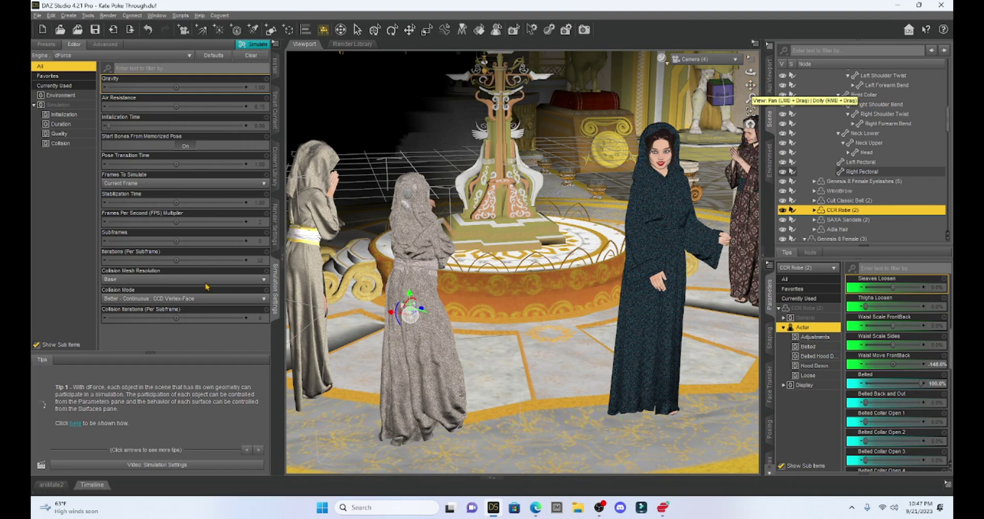
{"action": "left_click", "coordinate": [283, 259]}
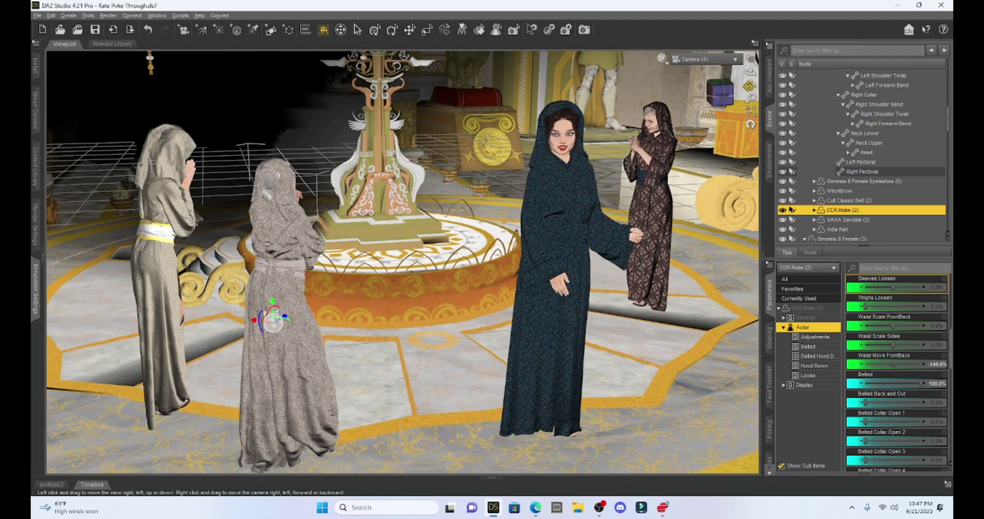
{"action": "left_click_drag", "start_coordinate": [751, 85], "coordinate": [750, 86]}
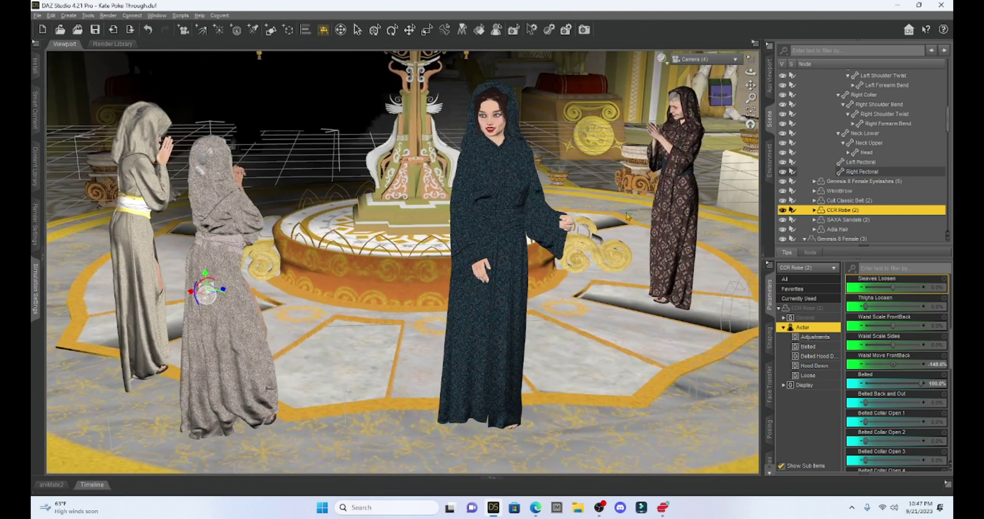
{"action": "scroll", "coordinate": [627, 217], "scroll_direction": "up", "scroll_amount": 5}
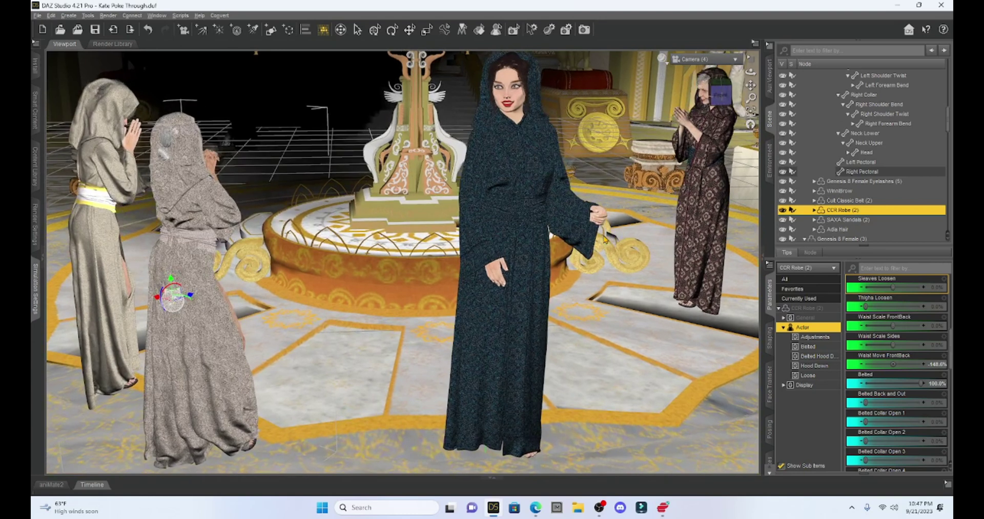
{"action": "scroll", "coordinate": [574, 226], "scroll_direction": "up", "scroll_amount": 4}
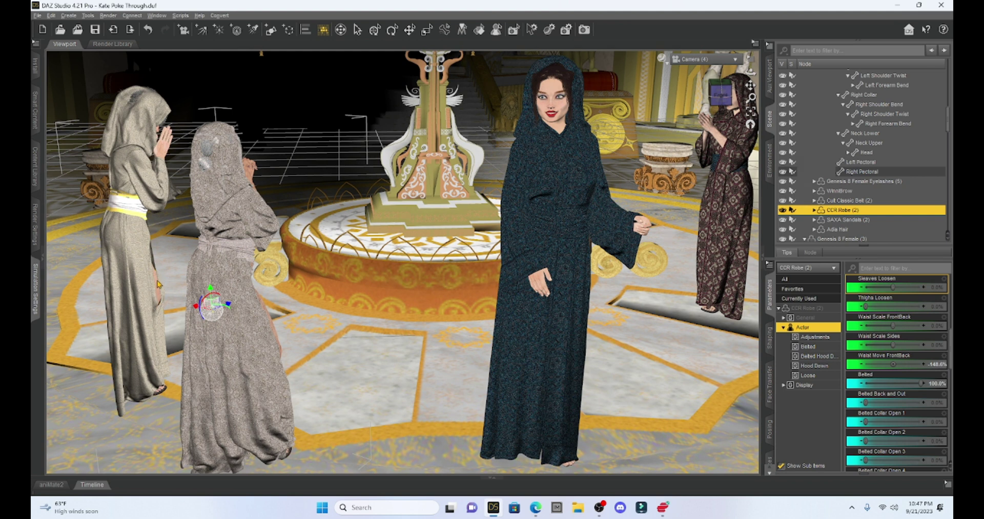
Step: Ease the leftmost hooded woman's Left Thigh Bend from -27.96 to -15.53, then select the second figure's head
{"action": "key", "text": "ctrl+shift+a"}
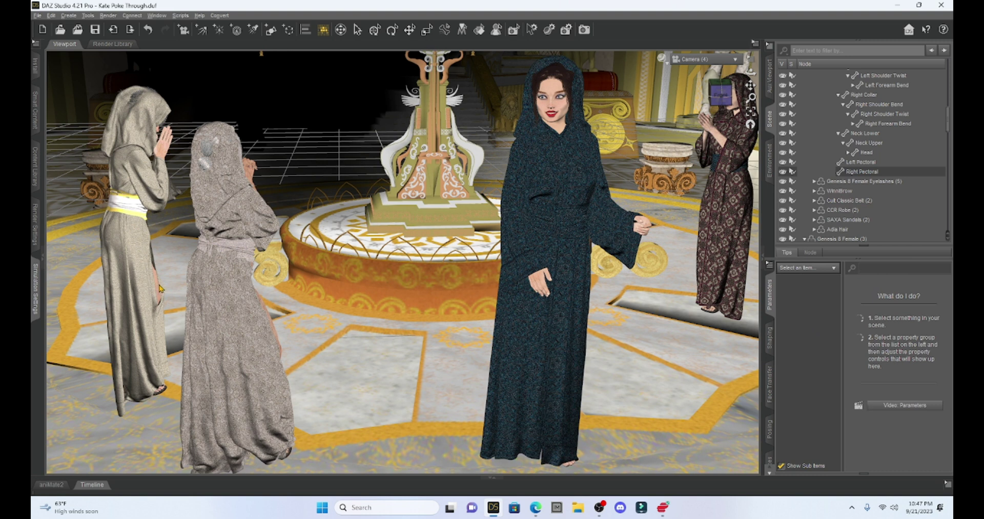
{"action": "left_click", "coordinate": [160, 288]}
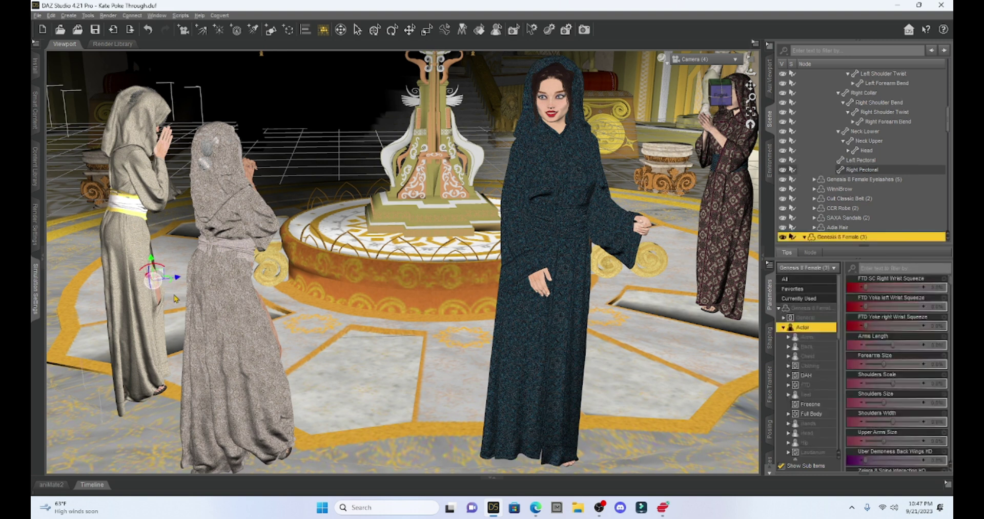
{"action": "key", "text": "ctrl+shift+n"}
{"action": "left_click", "coordinate": [163, 304]}
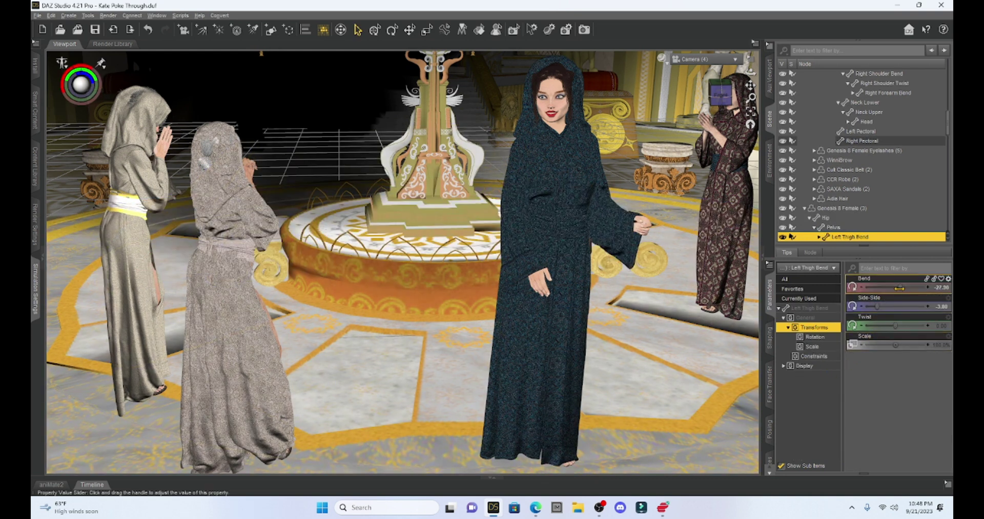
{"action": "left_click_drag", "start_coordinate": [899, 288], "coordinate": [917, 291]}
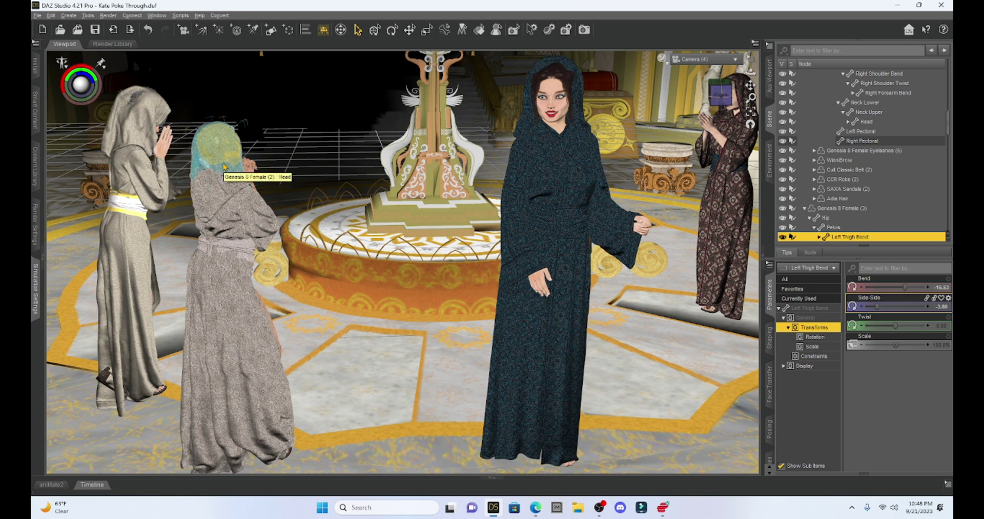
{"action": "left_click", "coordinate": [224, 167]}
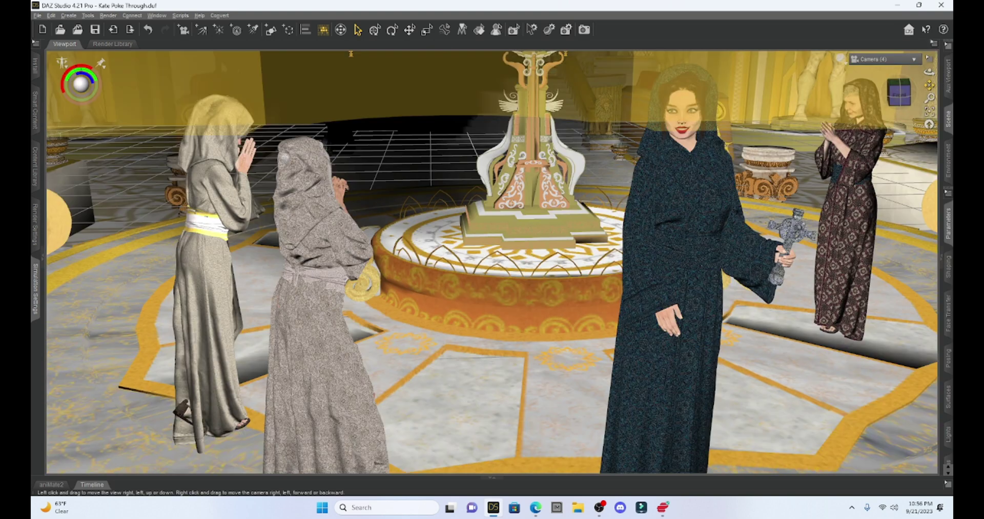
Step: Pan and zoom the viewport to frame all four robed women, with the cross-holding woman central
{"action": "left_click_drag", "start_coordinate": [929, 84], "coordinate": [920, 88]}
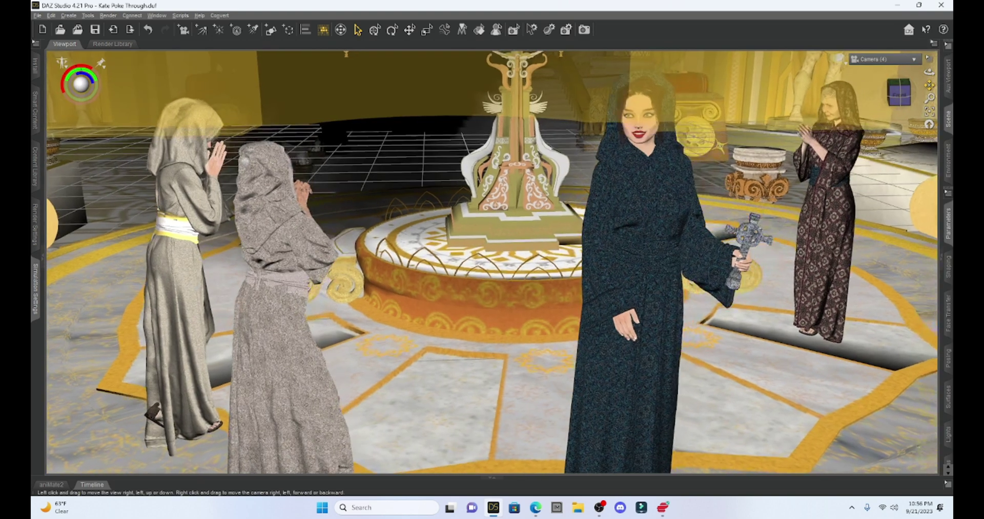
{"action": "scroll", "coordinate": [760, 255], "scroll_direction": "up", "scroll_amount": 5}
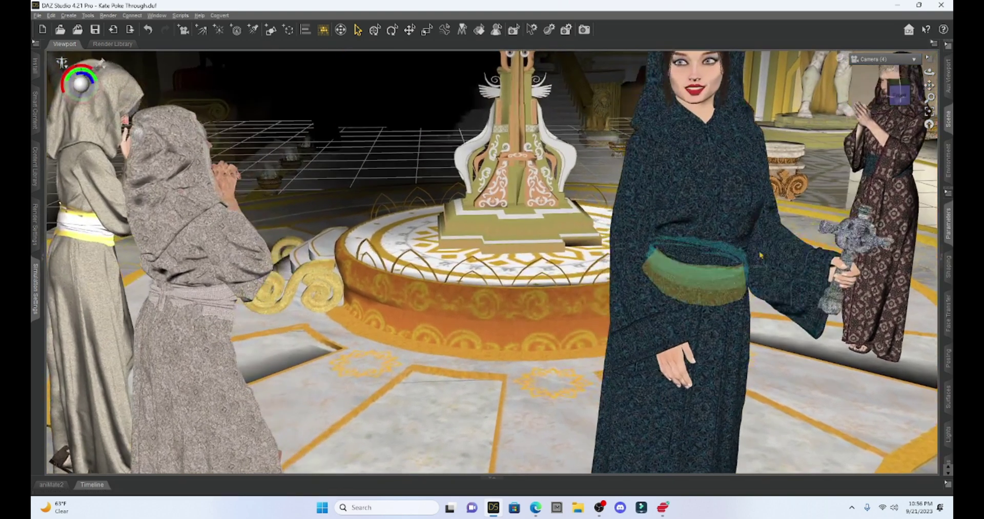
{"action": "scroll", "coordinate": [831, 185], "scroll_direction": "down", "scroll_amount": 3}
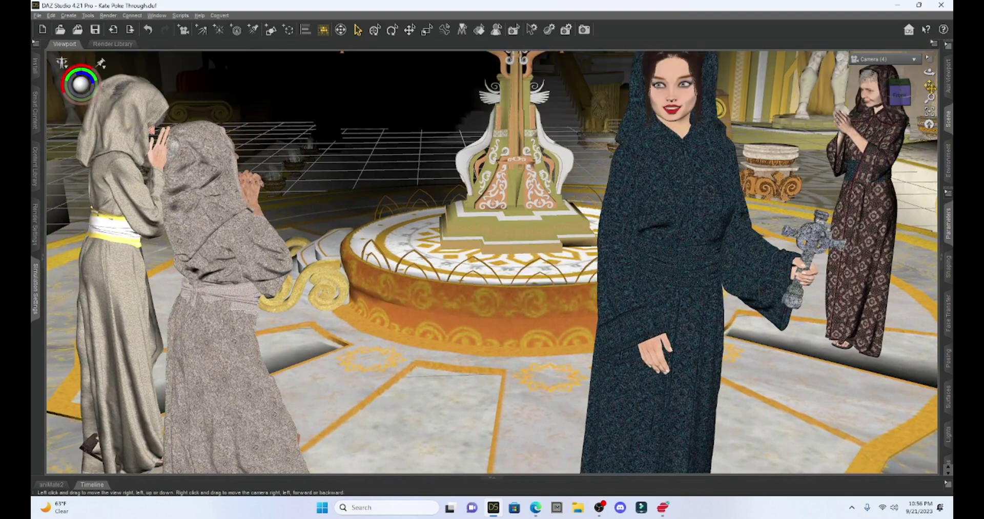
{"action": "left_click_drag", "start_coordinate": [929, 85], "coordinate": [922, 91]}
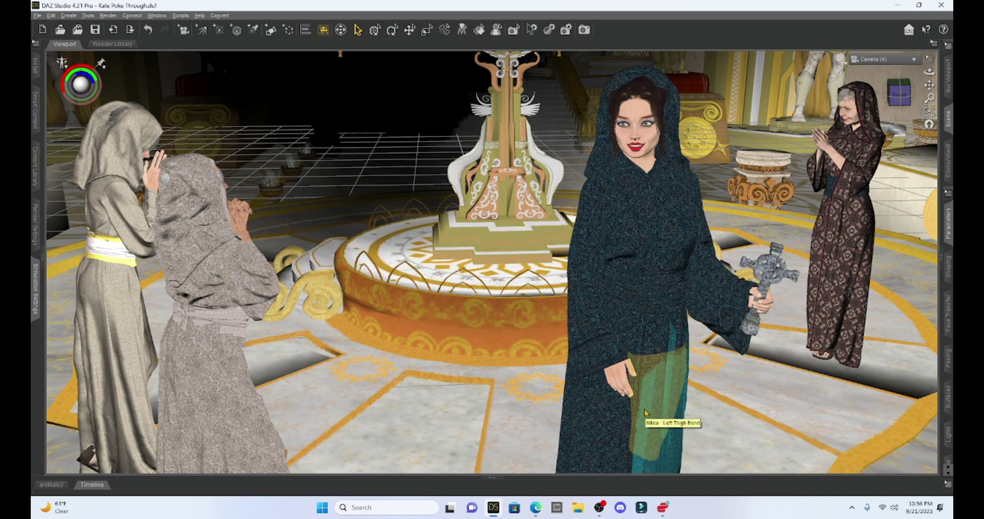
{"action": "scroll", "coordinate": [646, 413], "scroll_direction": "up", "scroll_amount": 2}
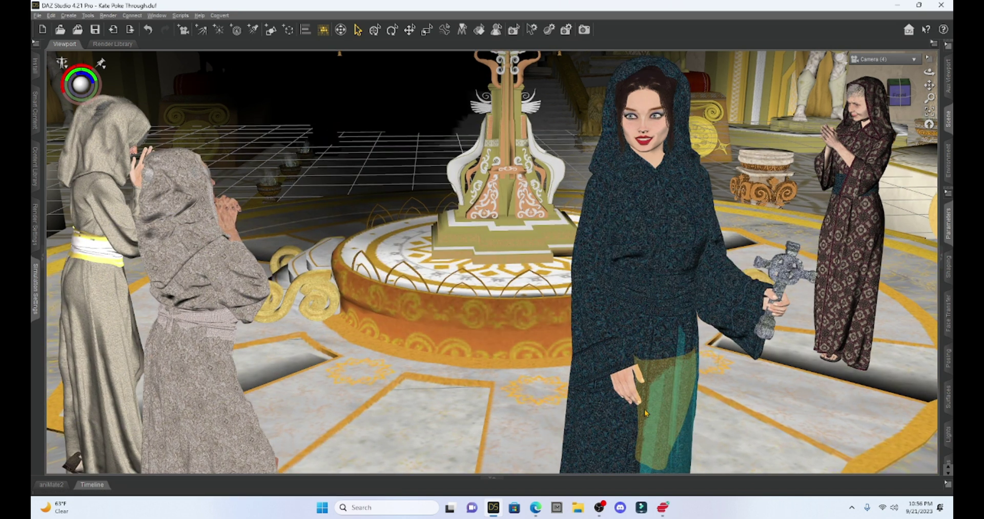